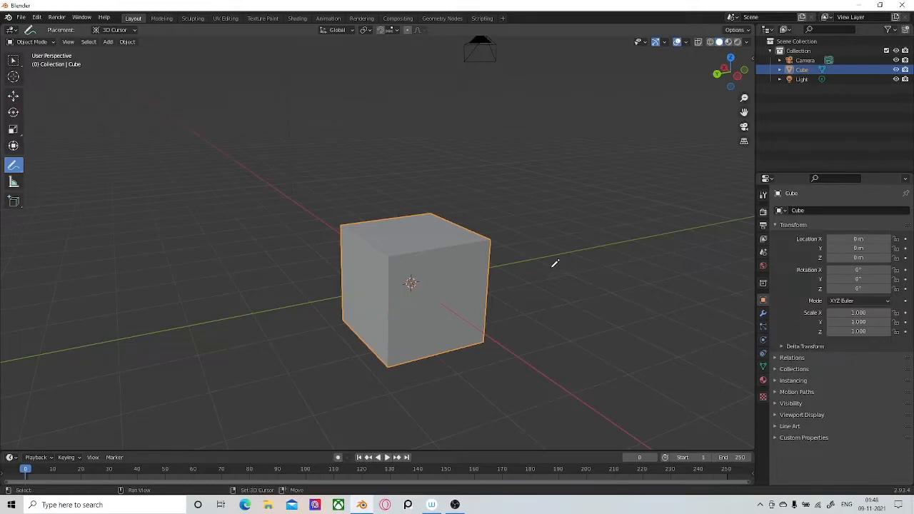
Duplicate the cube twice, placing one copy on each side of the original.
key("shift+d")
left_click(298, 297)
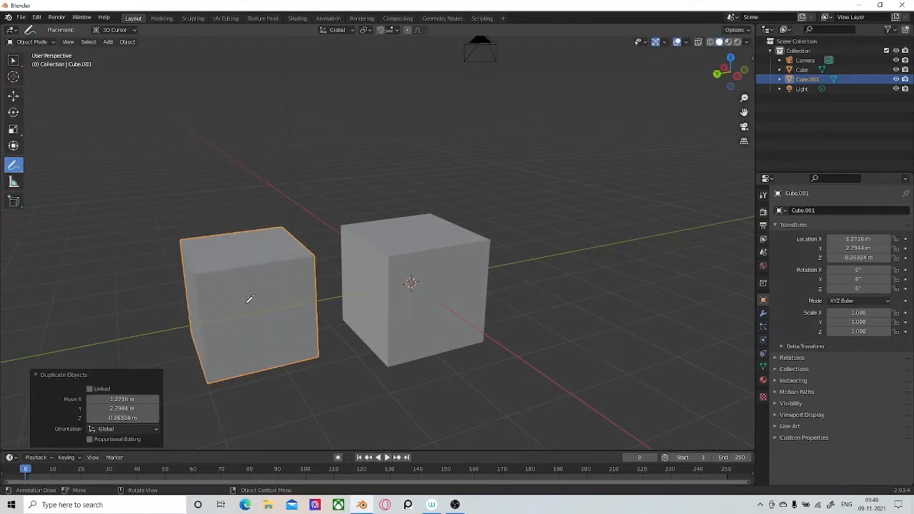
key("shift+d")
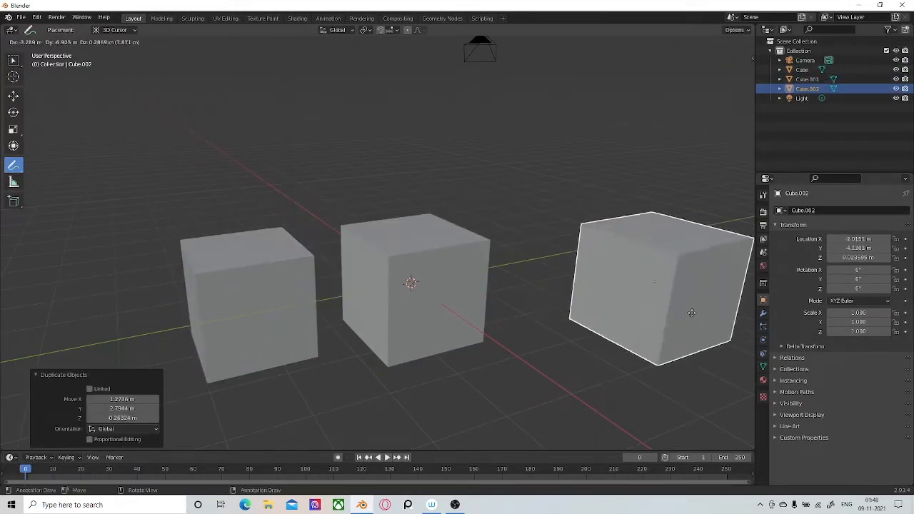
left_click(640, 321)
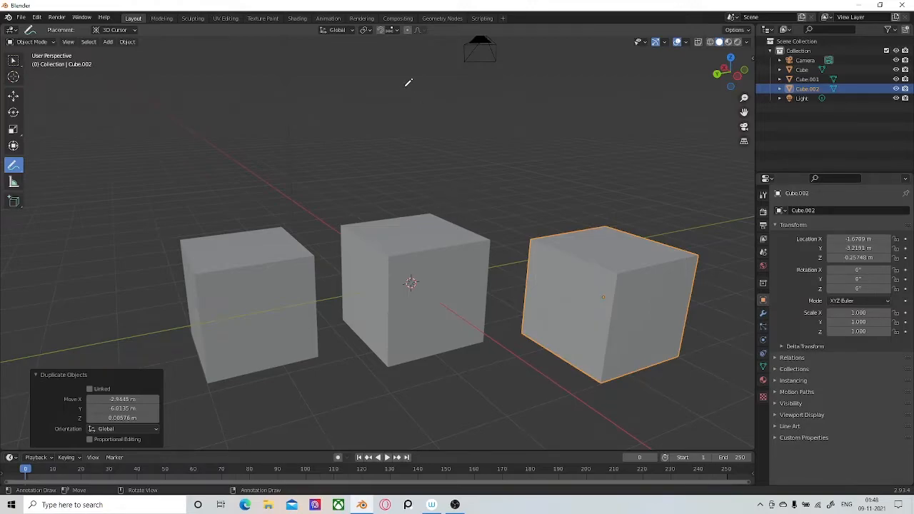
Turn on proportional editing and try moving the newest cube copy up along Z.
key("shift+Tab")
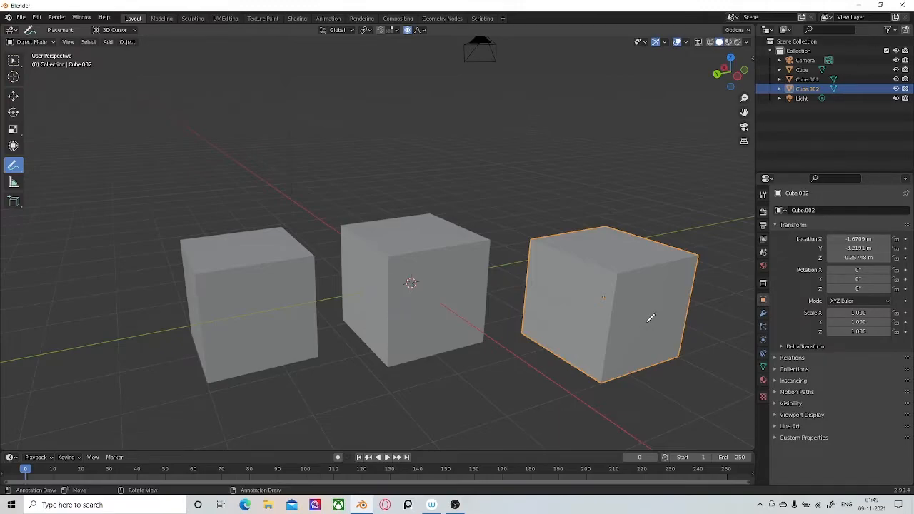
key("g")
key("z")
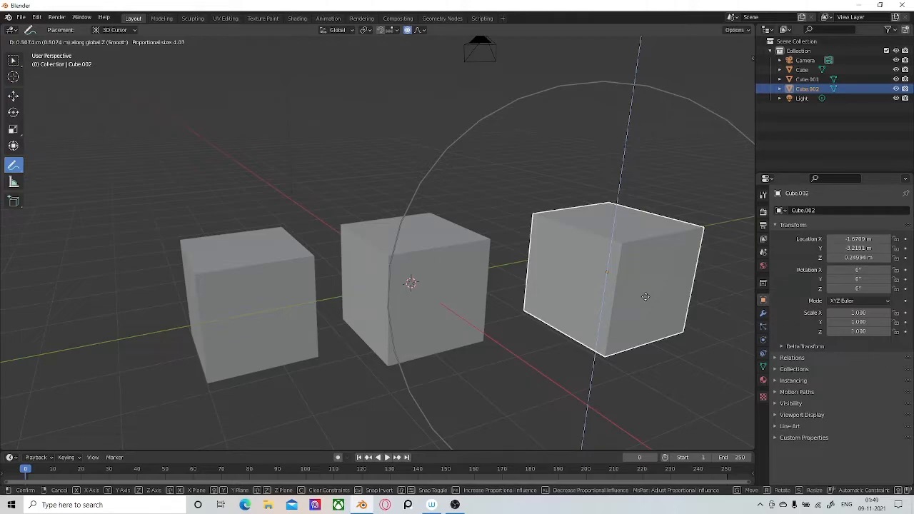
key("Escape")
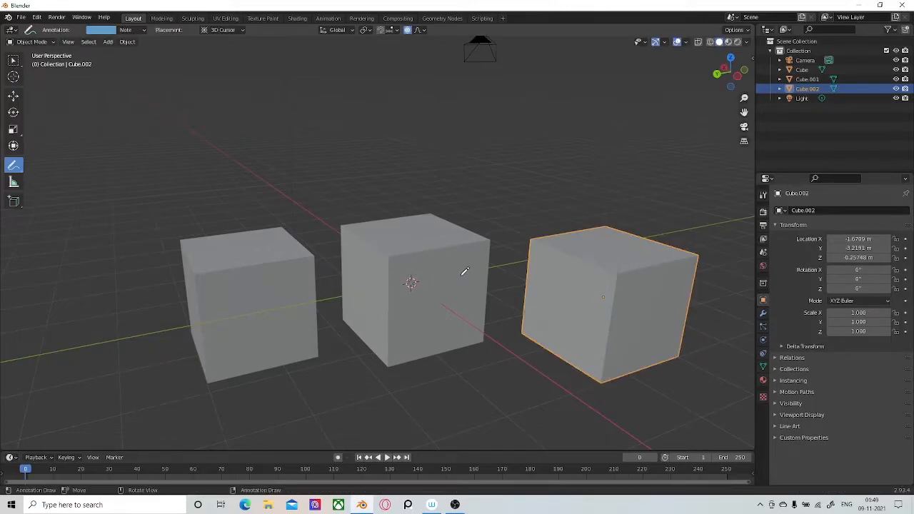
Try raising the middle cube about 3.1 m along Z with smooth proportional falloff, and undo the move.
key("w")
left_click(439, 274)
key("g")
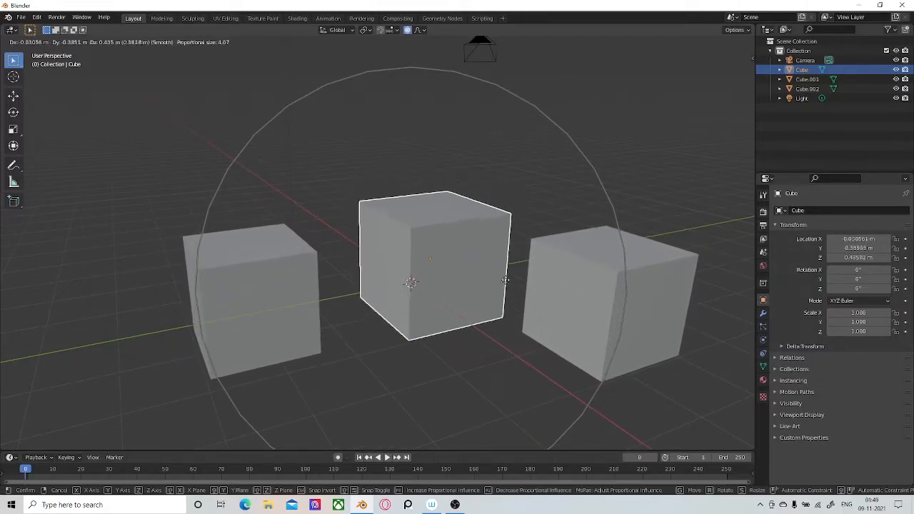
key("z")
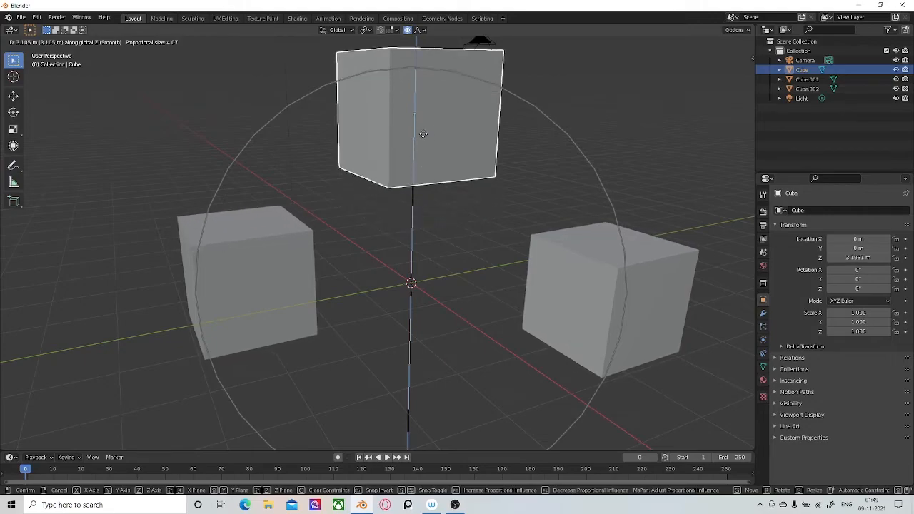
left_click(422, 135)
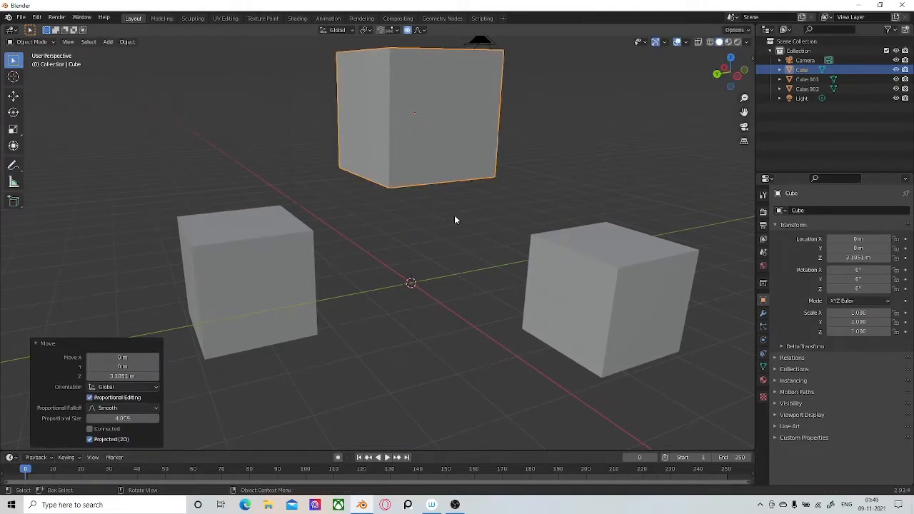
key("ctrl+z")
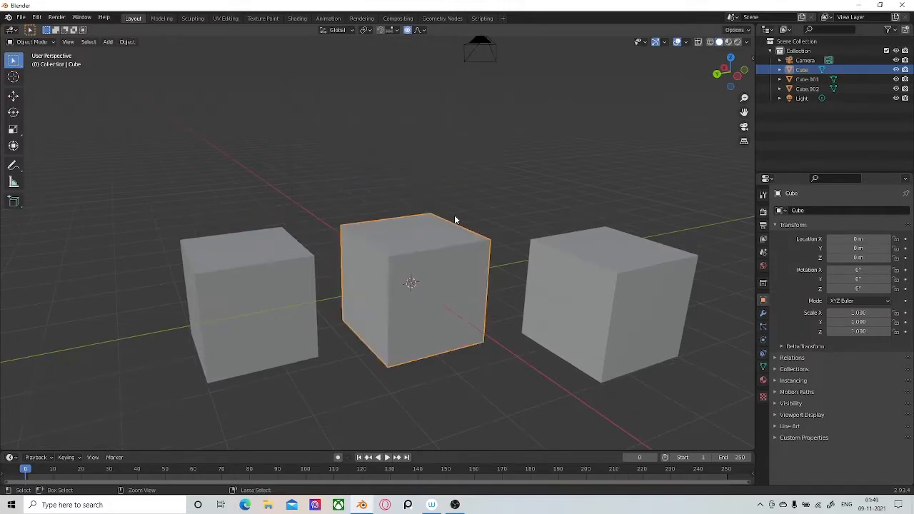
Enlarge the proportional radius to about 7.93 and raise the middle cube about 0.78 m along Z.
scroll(455, 220, "down", 4)
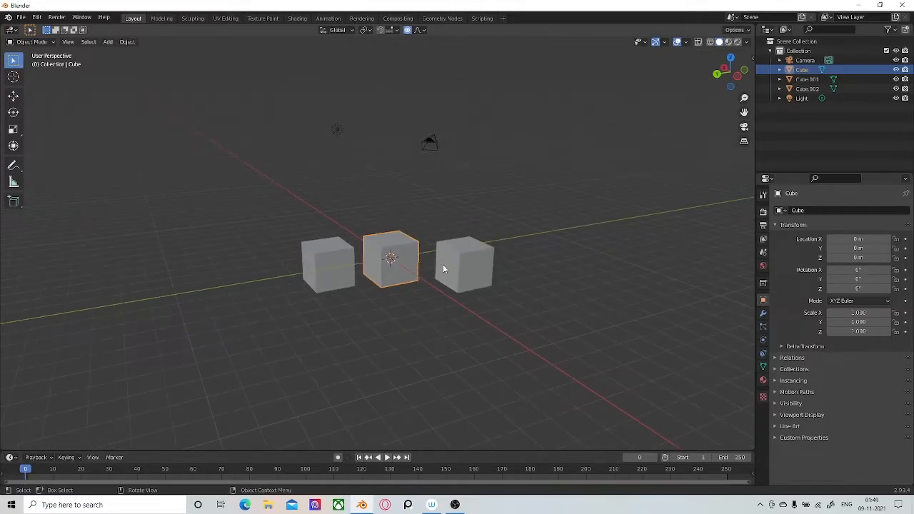
key("g")
scroll(442, 263, "down", 3)
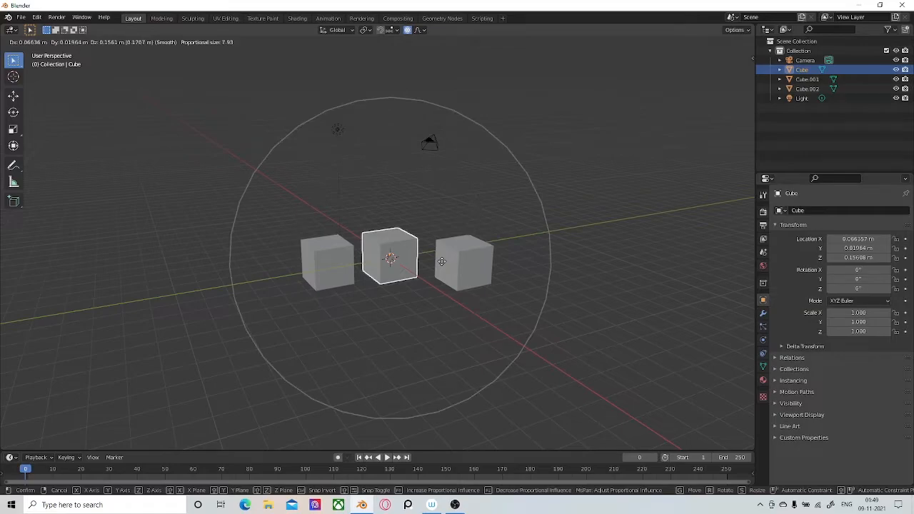
key("z")
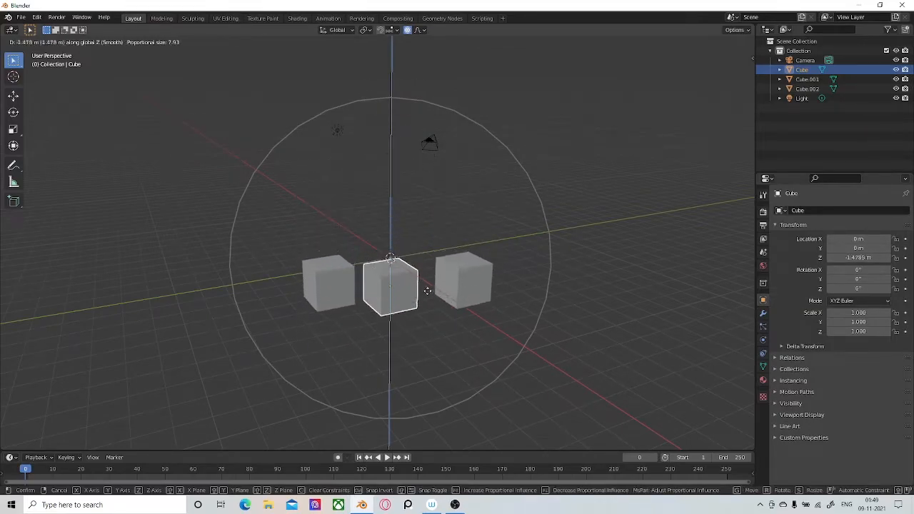
left_click(446, 232)
scroll(451, 234, "up", 3)
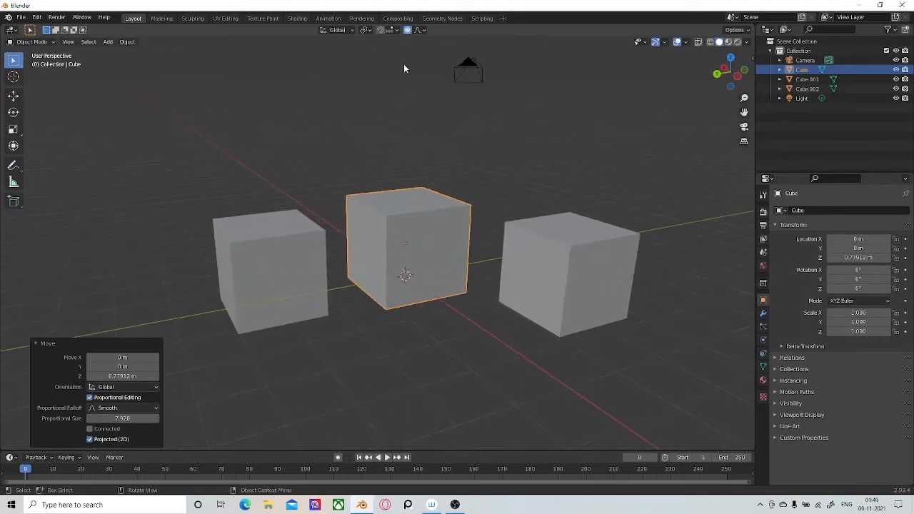
Select all three cubes and duplicate them as a second row on one side, offset about 3.2 m in X.
scroll(449, 206, "down", 2)
middle_click_drag(449, 239, 464, 137)
left_click_drag(464, 139, 383, 355)
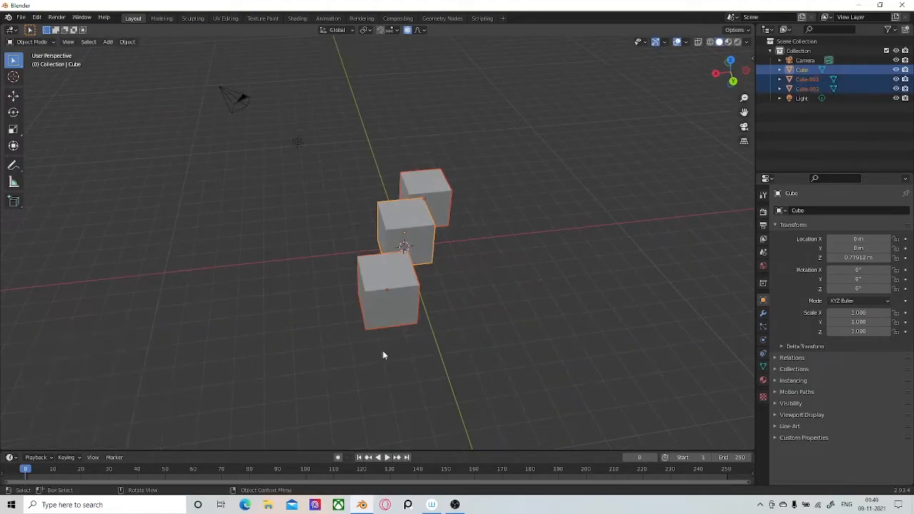
key("shift+d")
left_click(571, 355)
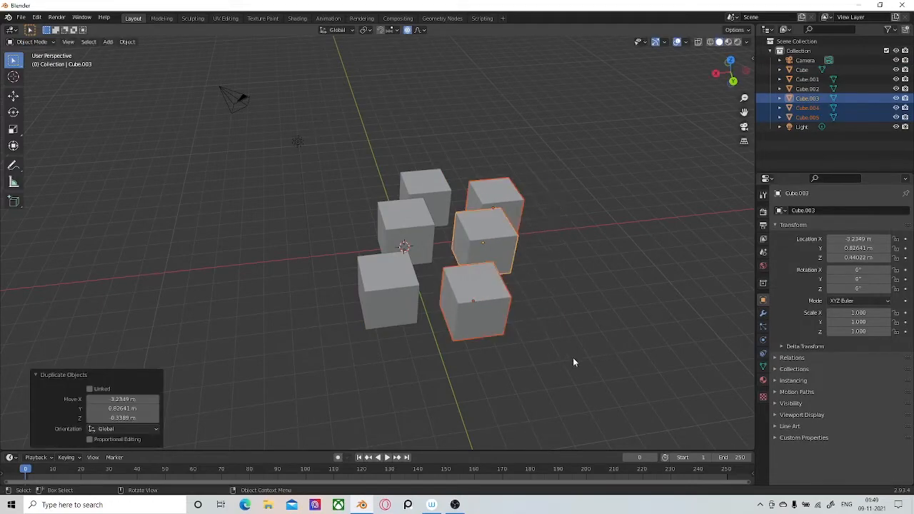
Duplicate the selected row of three cubes to the opposite side of the original row, offset about 6.9 m in X.
middle_click_drag(571, 356, 578, 341)
key("shift+d")
left_click(404, 340)
middle_click_drag(404, 340, 423, 124)
scroll(464, 128, "up", 4)
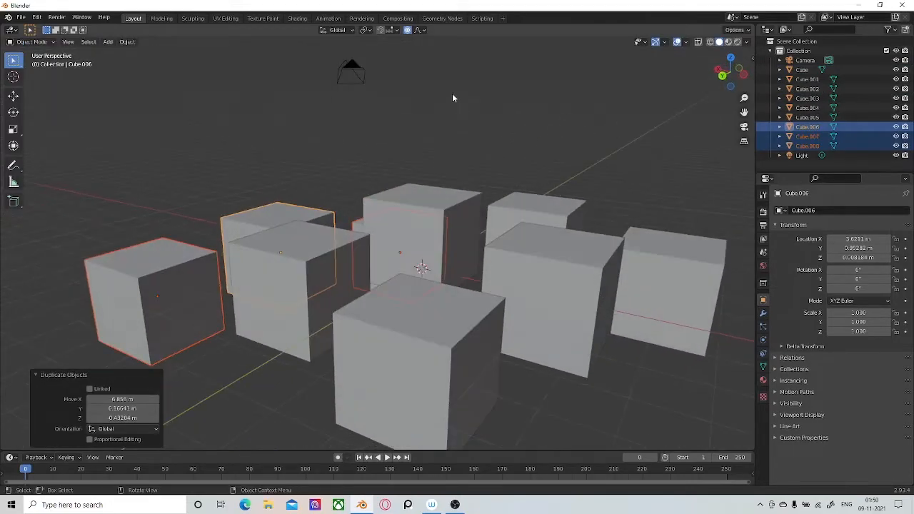
Set the proportional editing falloff to Random and view the selected middle cube from the top.
left_click(421, 30)
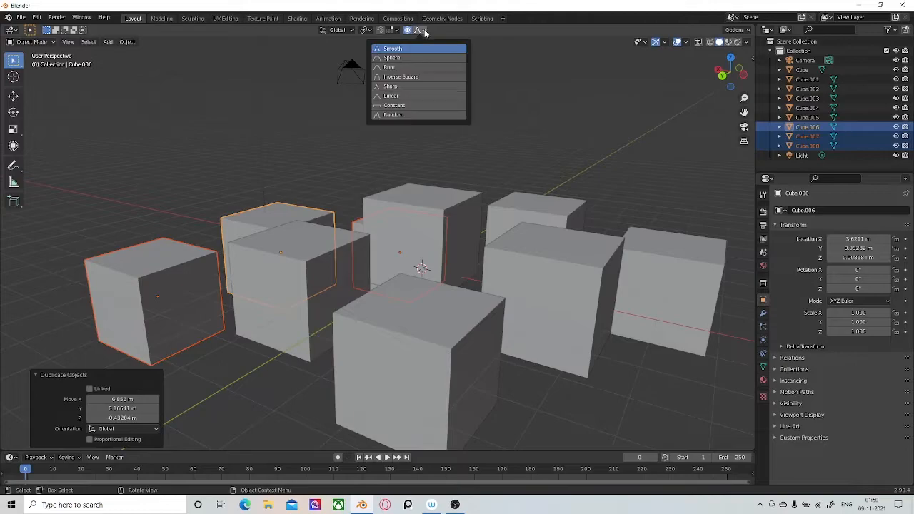
left_click(408, 115)
middle_click_drag(500, 159, 457, 214)
left_click(457, 214)
middle_click_drag(643, 231, 592, 313)
key("grave")
left_click(569, 97)
Try scaling the middle cube down with Random proportional falloff, and undo the scaling.
key("s")
key("Escape")
key("s")
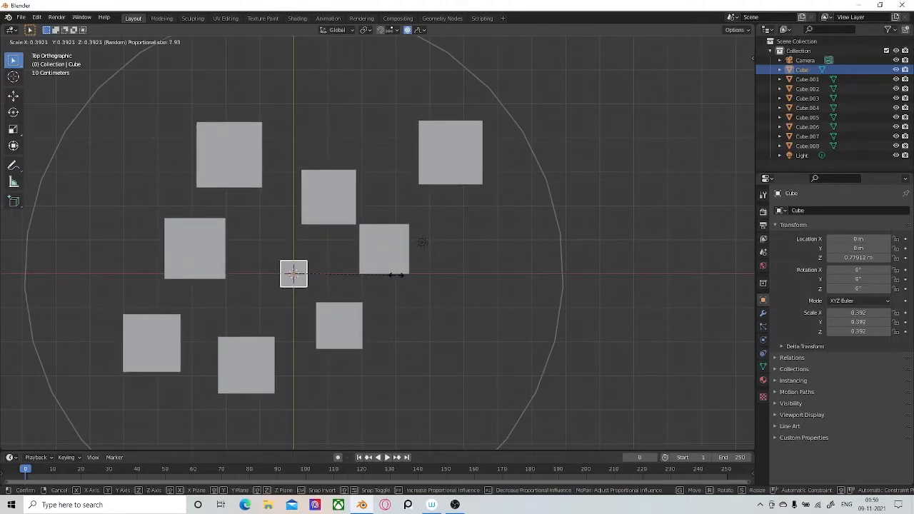
left_click(384, 277)
middle_click_drag(428, 270, 440, 220, "shift")
key("ctrl+z")
Switch the falloff to Smooth, try scaling the middle cube down to 0.386, and undo it.
left_click(421, 30)
left_click(419, 49)
key("s")
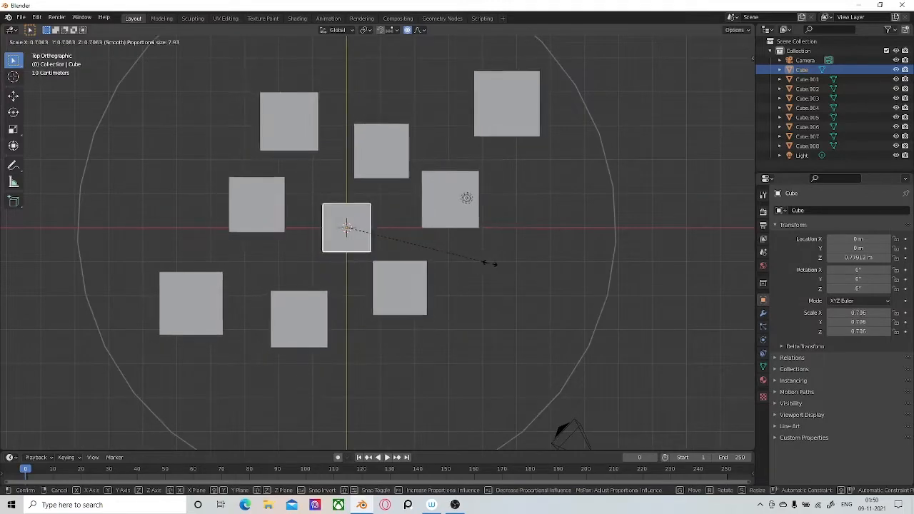
left_click(422, 255)
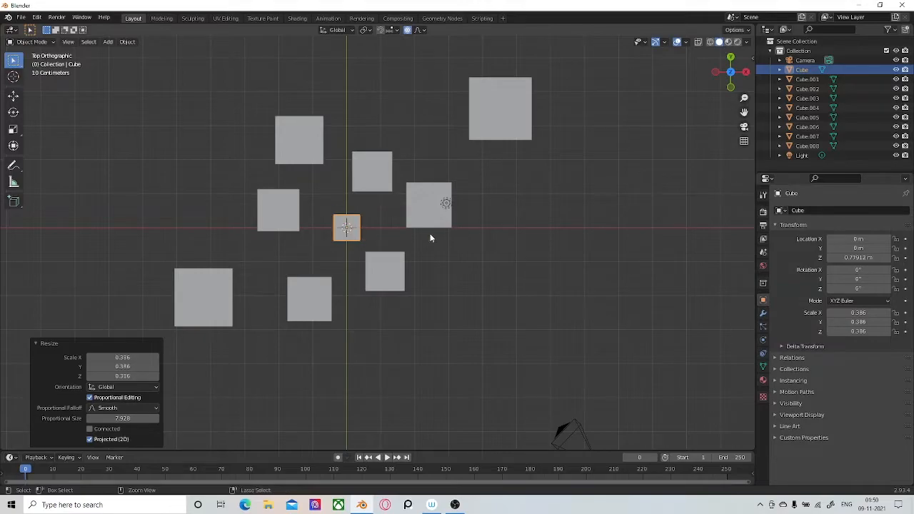
key("ctrl+z")
Set the proportional editing falloff to Constant and view the cubes in perspective.
left_click(419, 30)
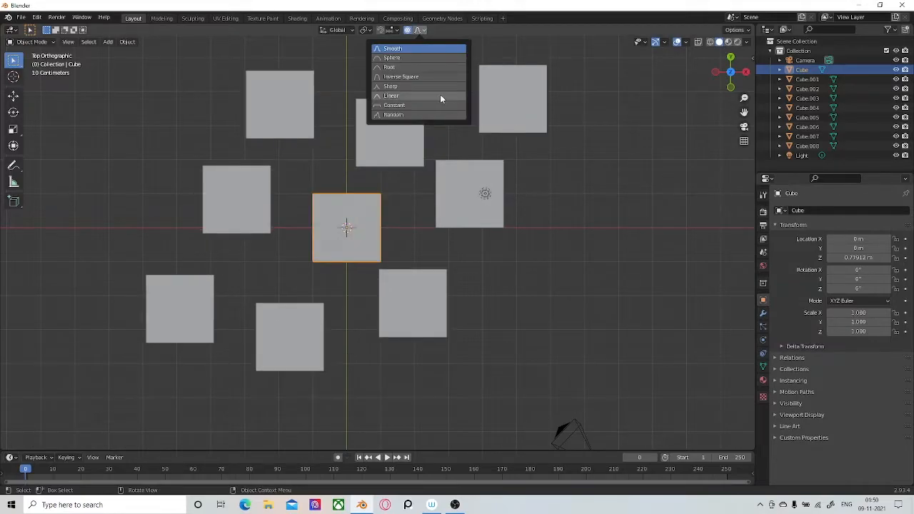
left_click(425, 105)
scroll(488, 234, "down", 3)
middle_click_drag(489, 237, 401, 223)
scroll(402, 223, "up", 3)
Try raising the cubes about 3.1 m along Z and rotating them with Constant falloff, and undo both changes.
key("g")
key("z")
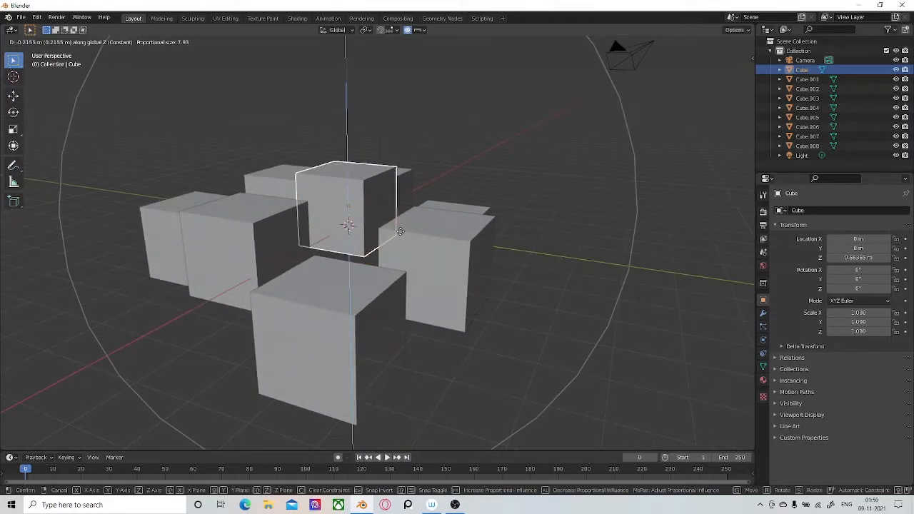
left_click(401, 109)
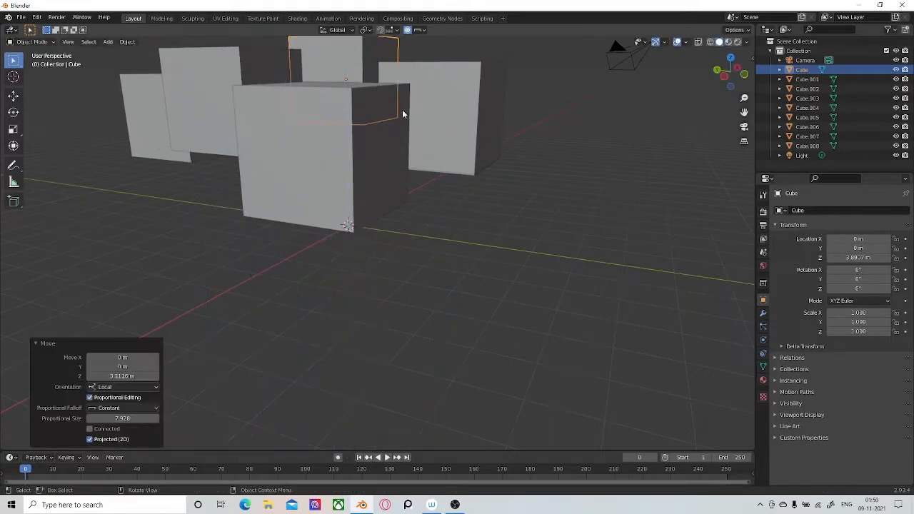
key("r")
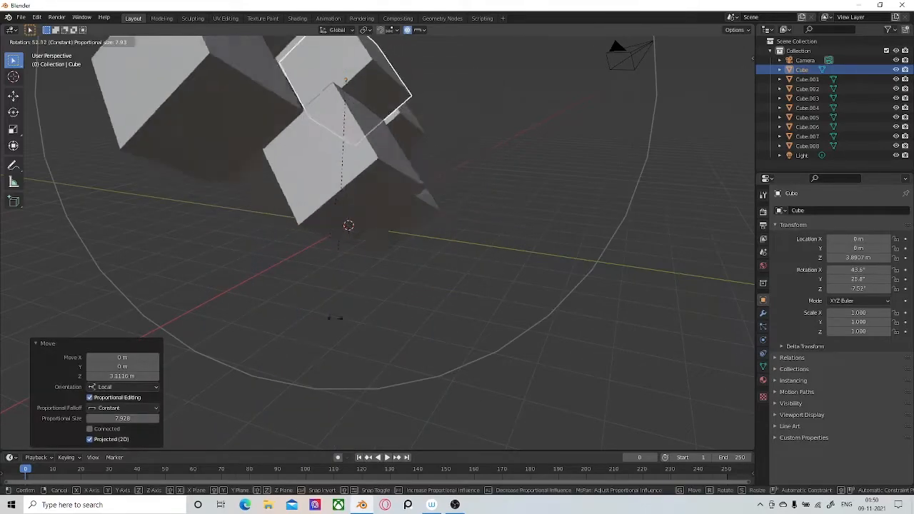
left_click(341, 285)
scroll(357, 261, "down", 5)
key("ctrl+z")
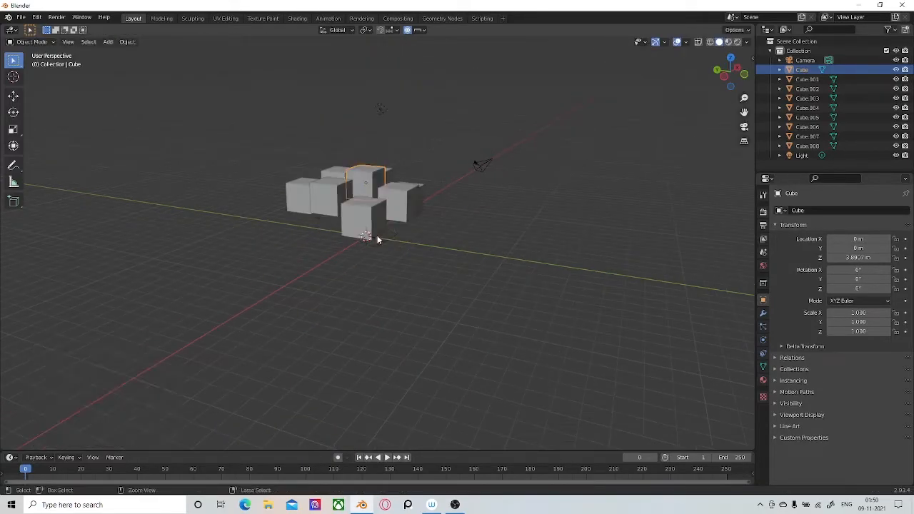
key("ctrl+z")
Select all nine cubes in the top view and delete them.
scroll(378, 239, "up", 4)
middle_click_drag(469, 259, 589, 209)
left_click(530, 194)
key("KP_7")
scroll(452, 261, "down", 2)
left_click_drag(265, 148, 391, 322)
scroll(391, 322, "up", 2)
left_click(428, 203, "shift")
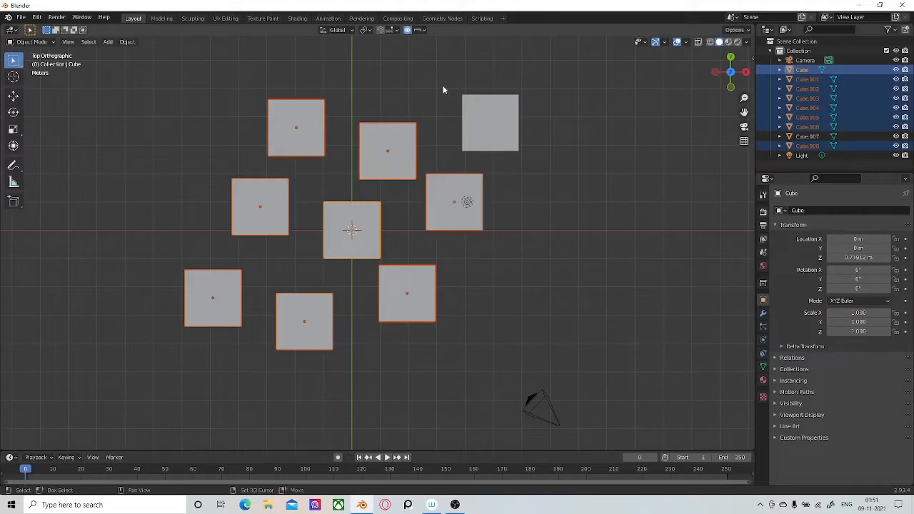
left_click(492, 125, "shift")
key("x")
left_click(492, 153)
middle_click_drag(516, 155, 389, 128)
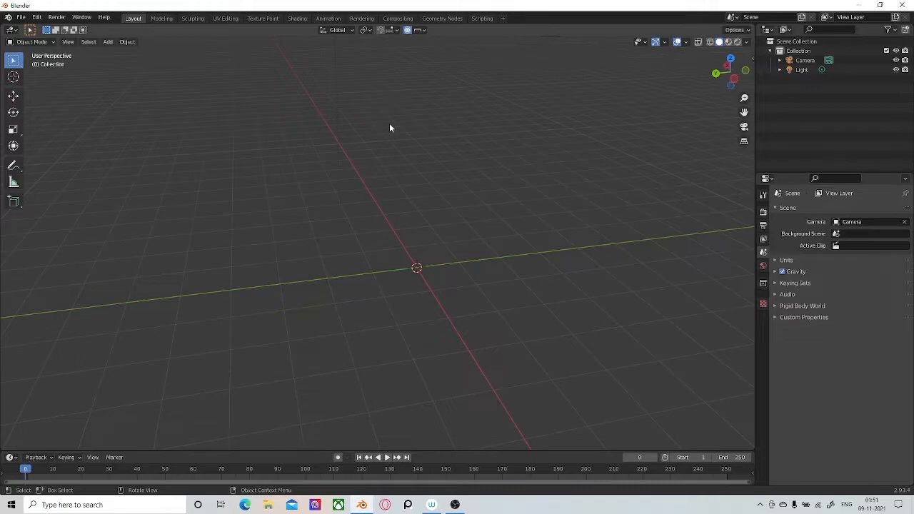
Add a plane mesh at the world origin.
key("shift+a")
mouse_move(426, 166)
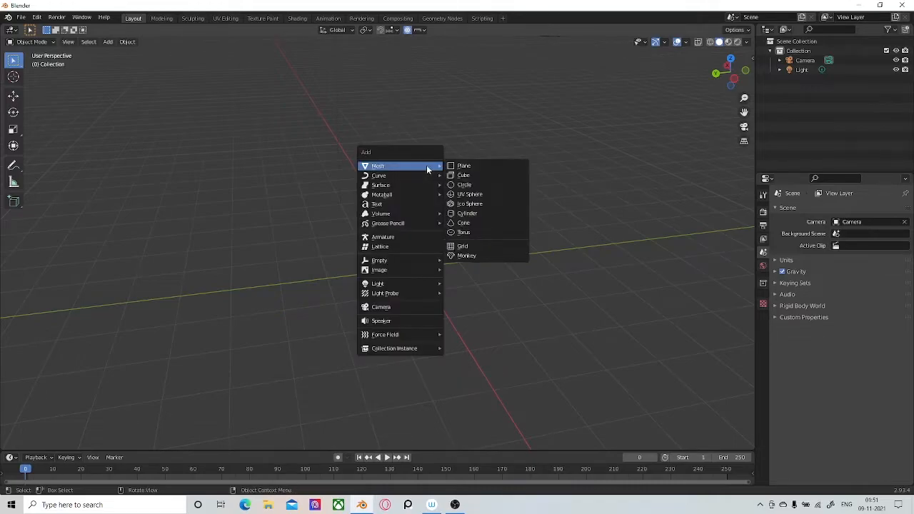
left_click(468, 167)
scroll(499, 285, "up", 4)
middle_click_drag(504, 299, 516, 325)
middle_click_drag(516, 326, 491, 241, "shift")
scroll(494, 240, "up", 1)
Enter Edit Mode on the plane and subdivide it with 10 cuts.
key("Tab")
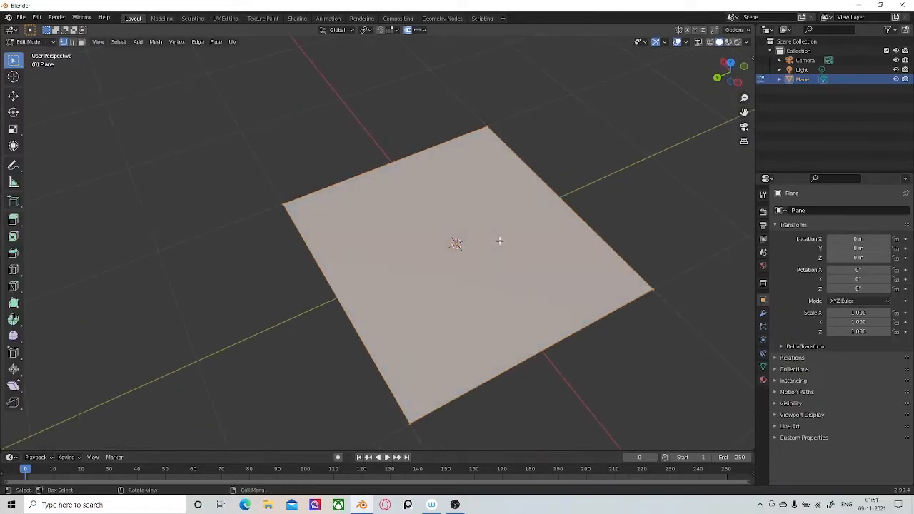
right_click(495, 261)
left_click(476, 250)
left_click(117, 376)
type("10")
key("Return")
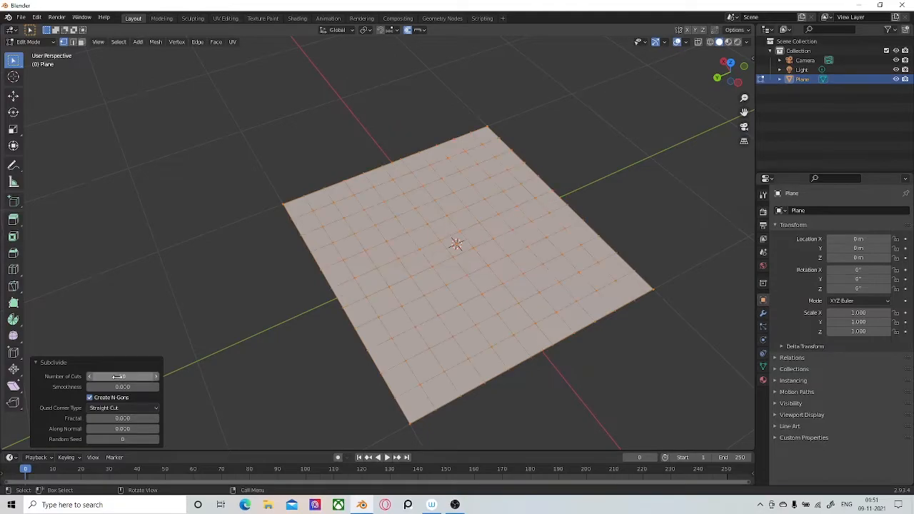
Select the four vertices of the face at the centre of the subdivided plane.
middle_click_drag(431, 323, 457, 253)
scroll(457, 307, "up", 5)
scroll(443, 244, "down", 3)
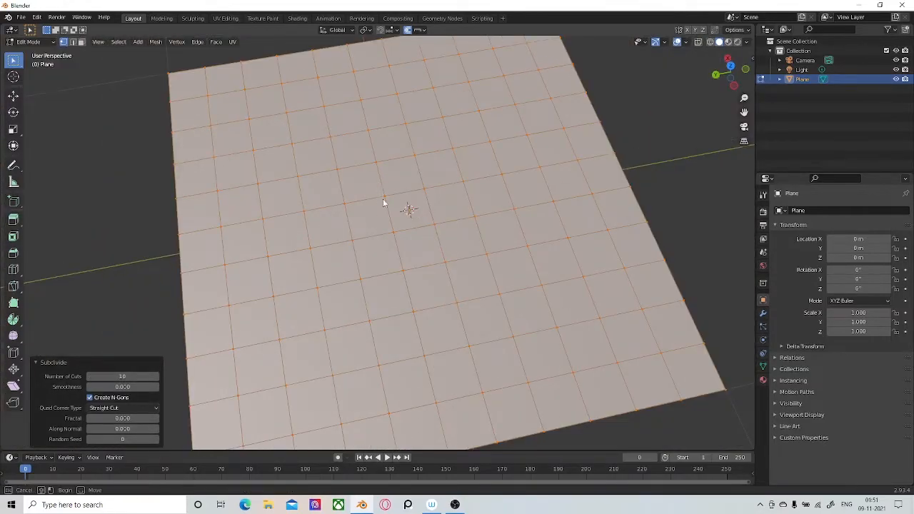
left_click(435, 246)
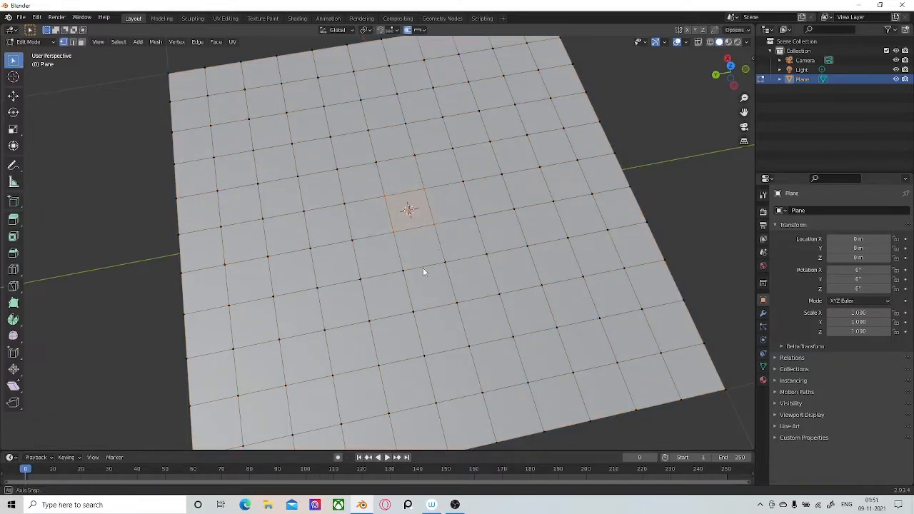
middle_click_drag(422, 268, 451, 207)
middle_click_drag(446, 242, 444, 306, "shift")
middle_click_drag(444, 306, 423, 276)
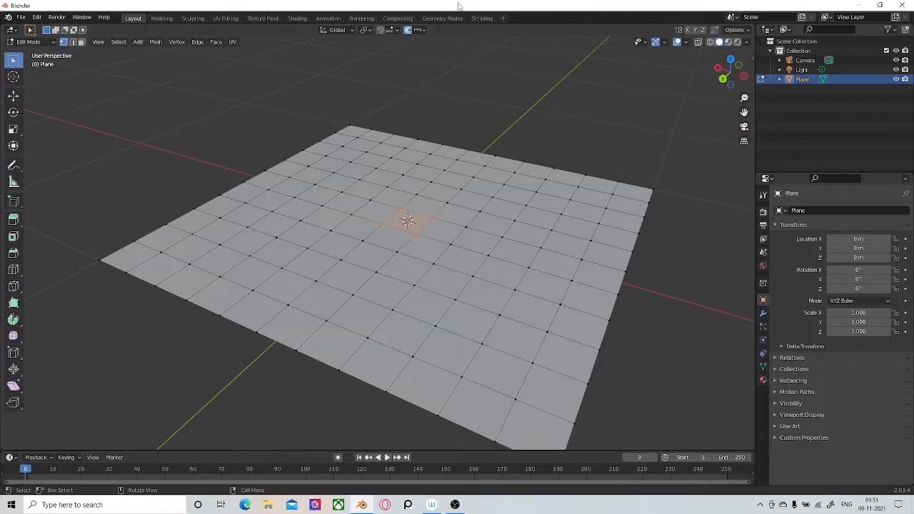
Set the proportional editing falloff to Smooth.
left_click(419, 30)
left_click(379, 60)
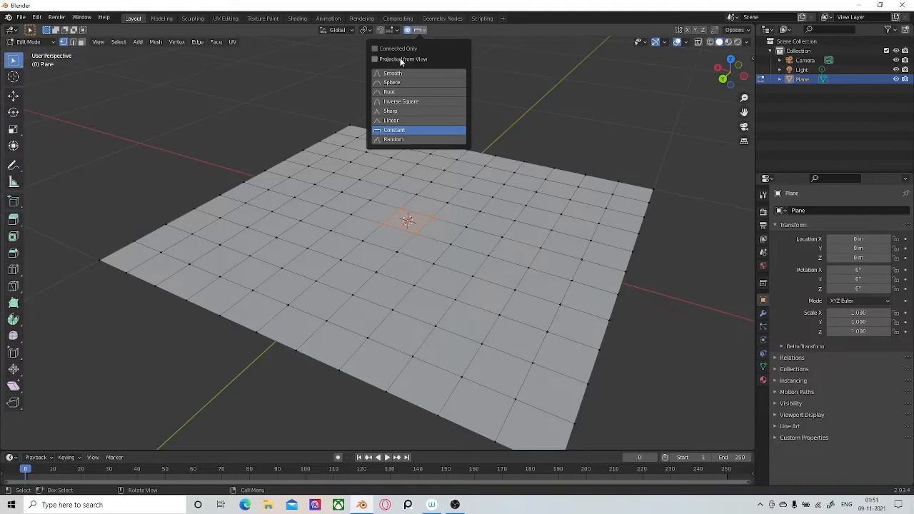
left_click(407, 73)
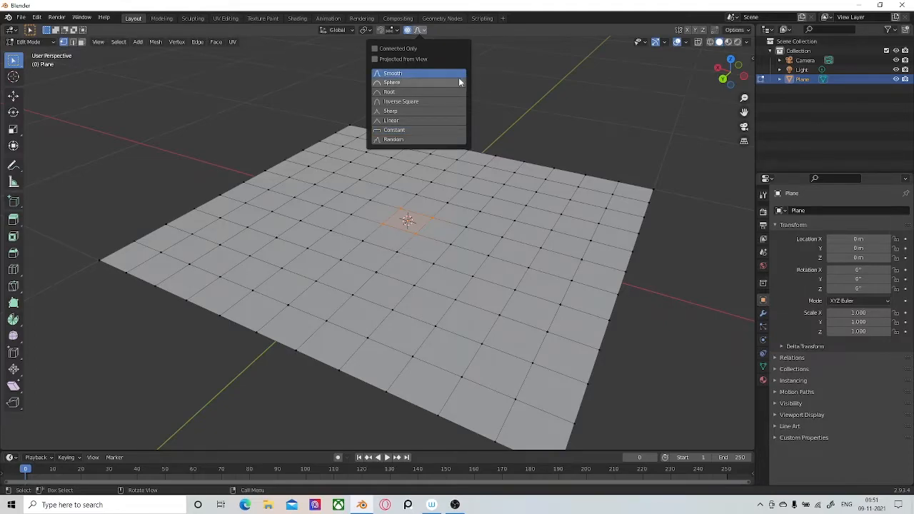
key("g")
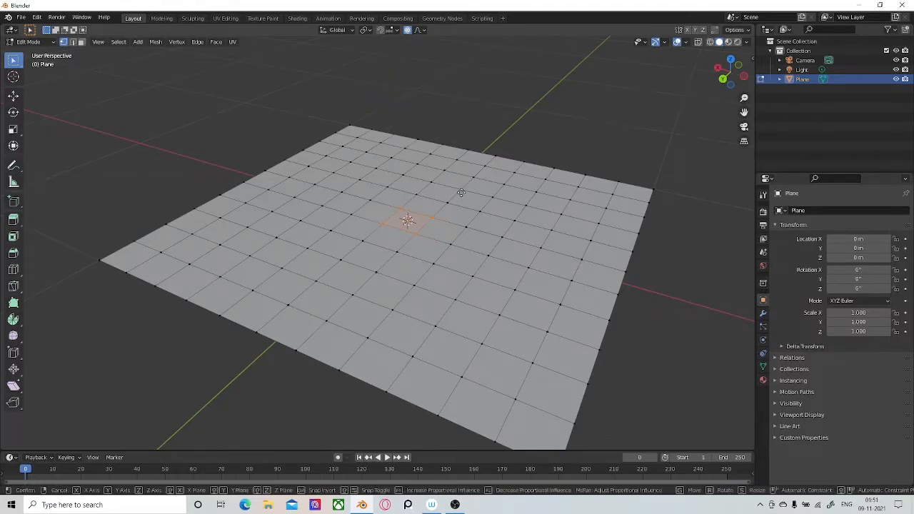
key("z")
scroll(459, 191, "up", 20)
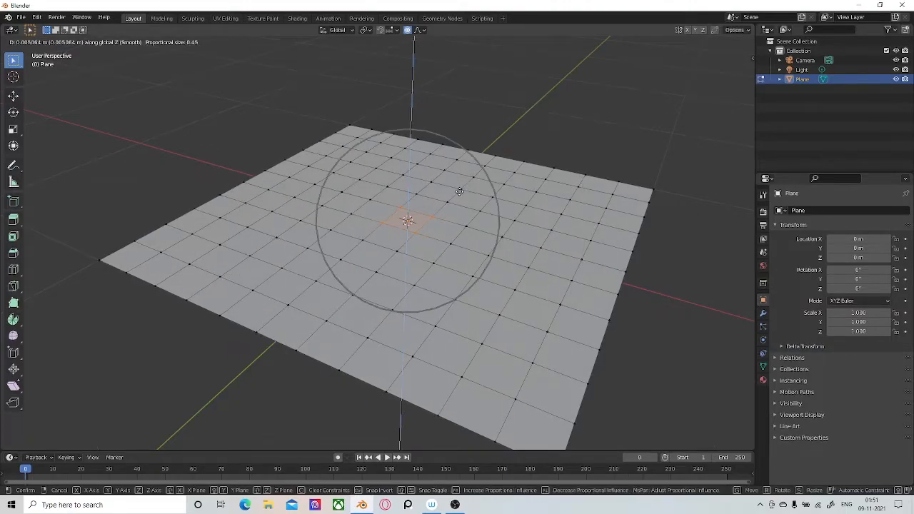
key("g")
key("Escape")
key("g")
key("z")
key("Escape")
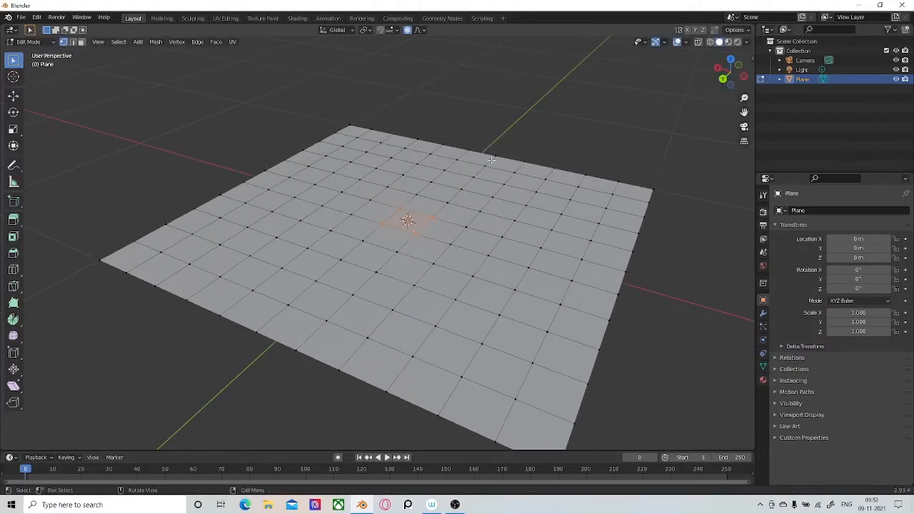
Raise the plane's centre face about 0.36 m along Z with Smooth falloff and a proportional size of about 0.45.
key("g")
key("z")
scroll(437, 238, "up", 12)
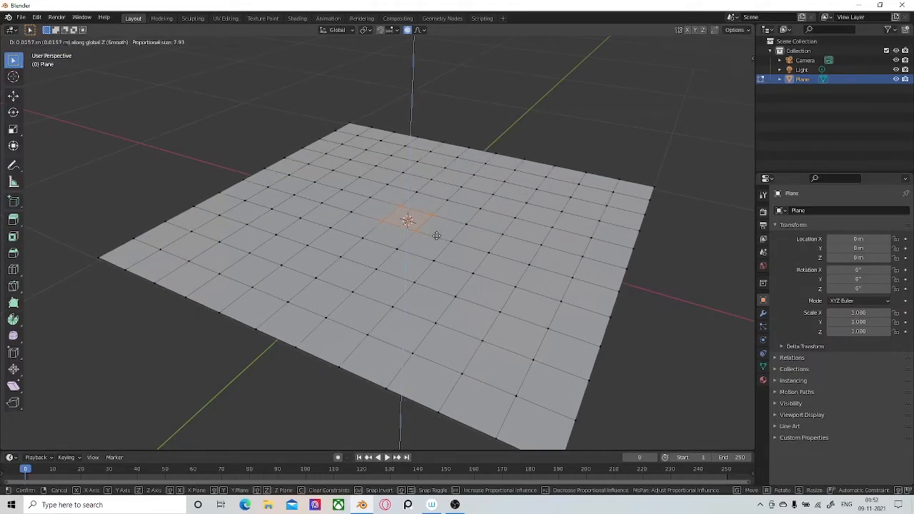
scroll(429, 235, "up", 18)
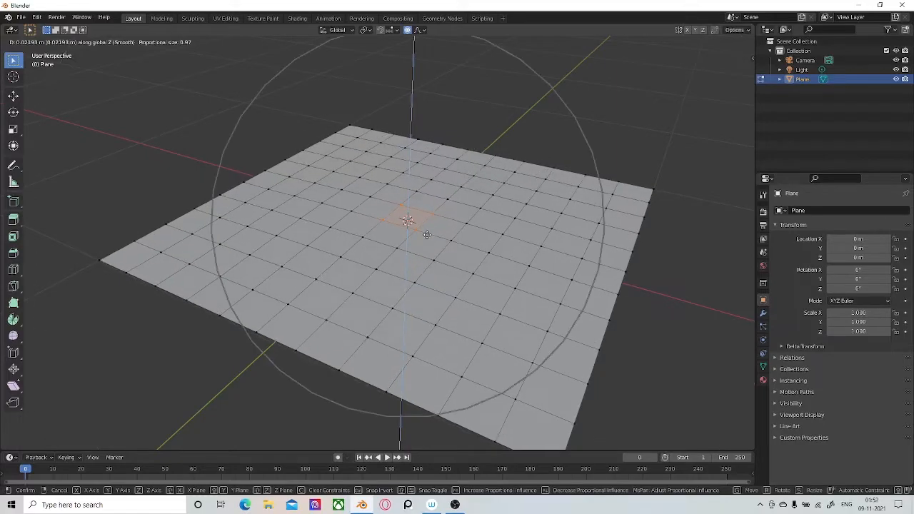
left_click(432, 169)
middle_click_drag(442, 201, 470, 284)
scroll(395, 267, "up", 4)
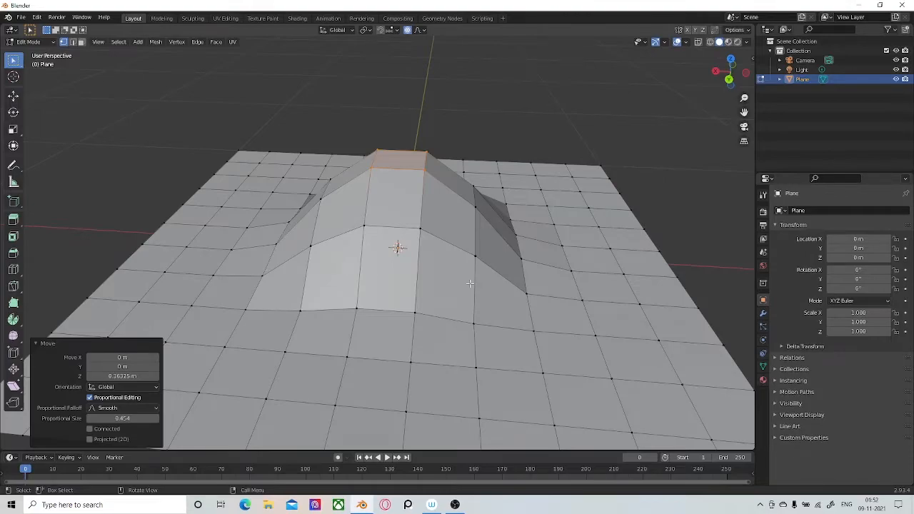
Try a slight free move of the face beside the hill's top with Smooth proportional editing and a small influence radius.
key("alt+a")
middle_click_drag(470, 283, 518, 299)
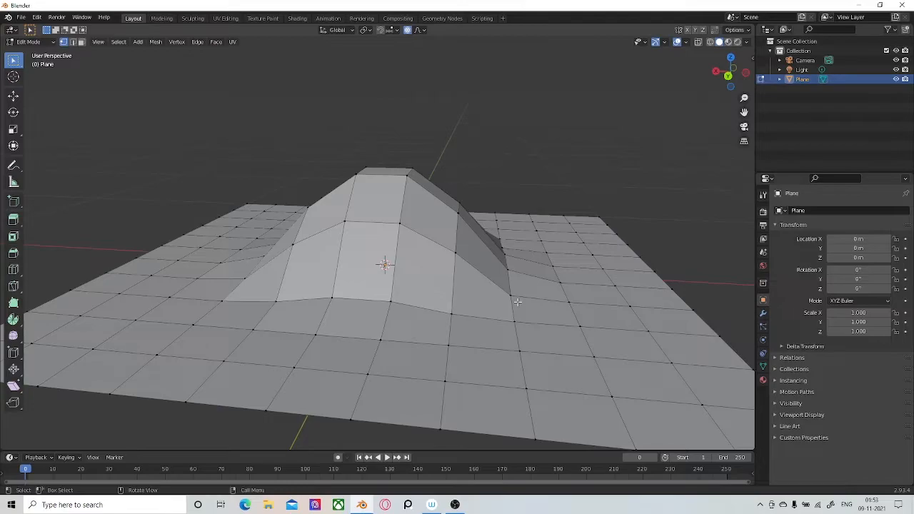
scroll(319, 171, "down", 2)
scroll(428, 200, "down", 2)
scroll(414, 213, "up", 2)
key("g")
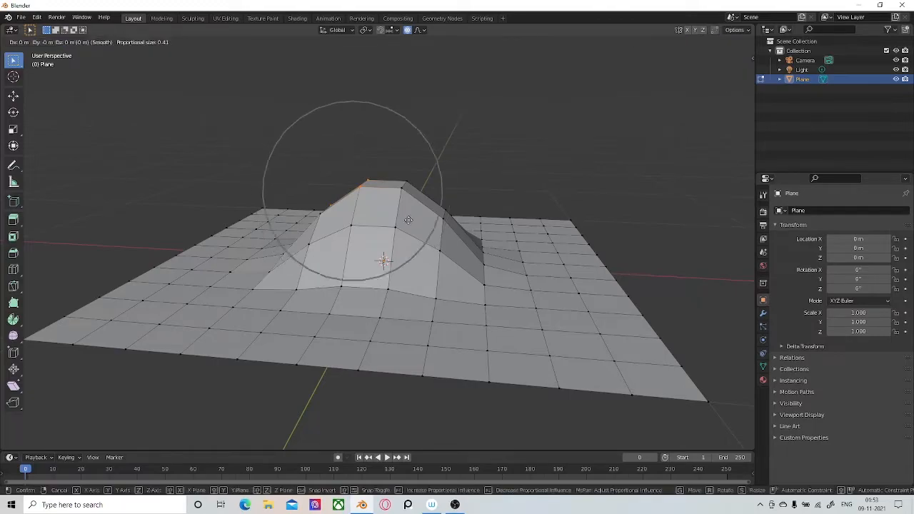
scroll(406, 219, "down", 2)
scroll(406, 219, "up", 7)
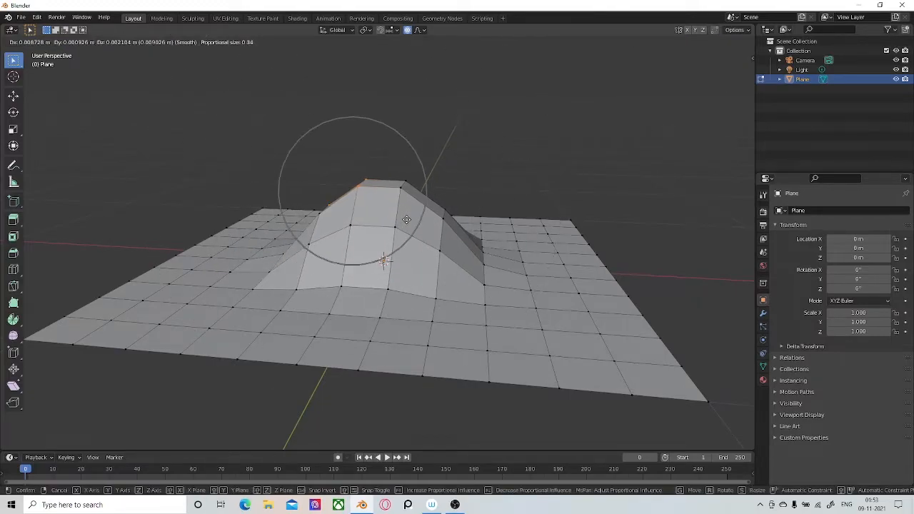
scroll(406, 219, "down", 4)
scroll(406, 219, "down", 2)
left_click(407, 219)
middle_click_drag(406, 219, 471, 296)
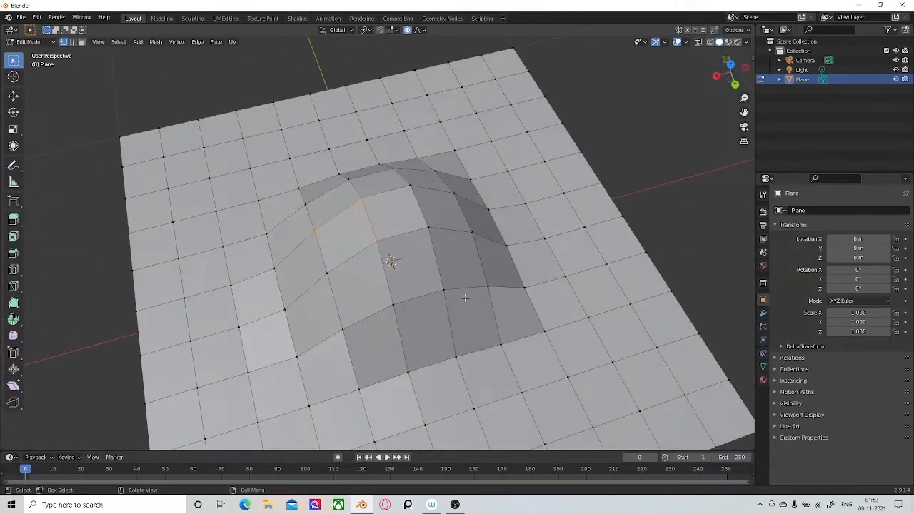
scroll(441, 275, "up", 3)
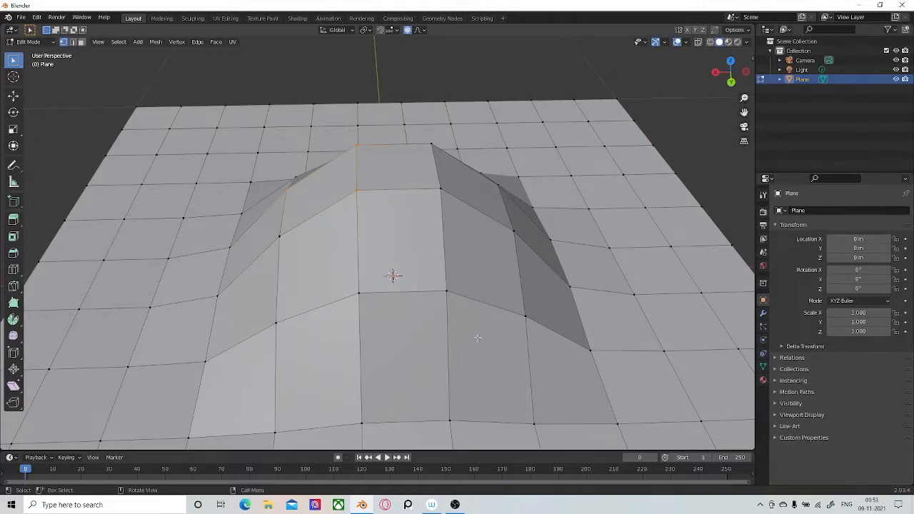
scroll(470, 211, "down", 4)
Undo the hill edits and selection changes back to the flat plane with its centre face selected.
key("Tab")
key("ctrl+z")
key("ctrl+z")
key("ctrl+z")
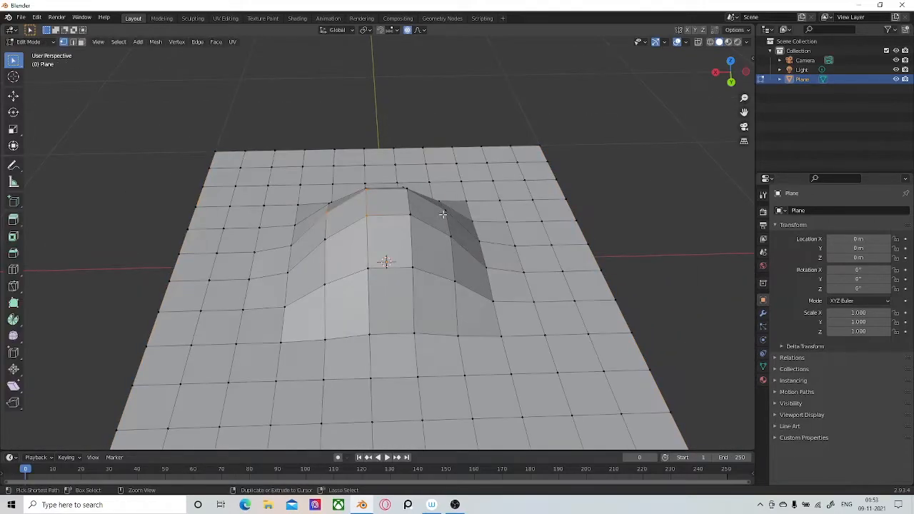
key("ctrl+z")
Raise the centre face about 0.56 m along Z with Random falloff and proportional size about 0.89, and undo the move.
left_click(419, 30)
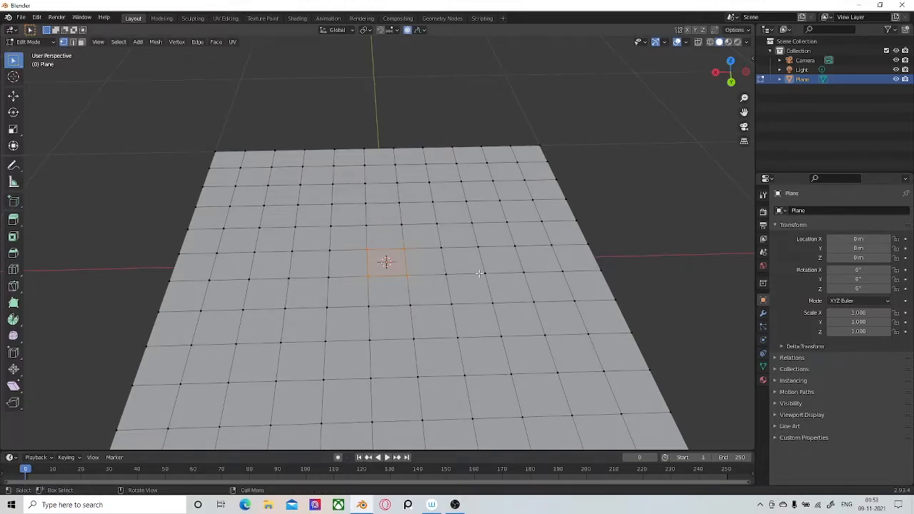
key("g")
key("z")
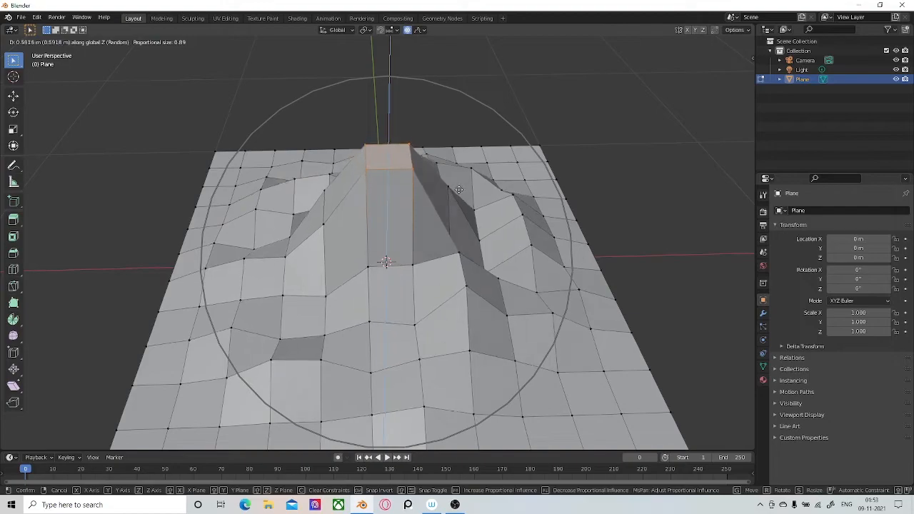
left_click(442, 225)
middle_click_drag(444, 226, 303, 231)
scroll(525, 245, "up", 3)
scroll(422, 231, "down", 3)
scroll(481, 238, "up", 3)
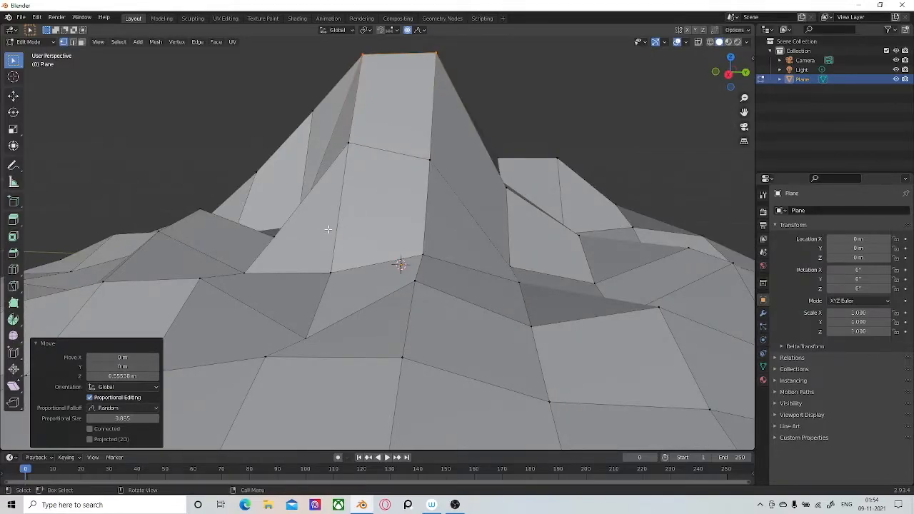
key("ctrl+z")
Switch the falloff to Constant, raise the centre face about 0.36 m along Z, and undo the move.
left_click(419, 30)
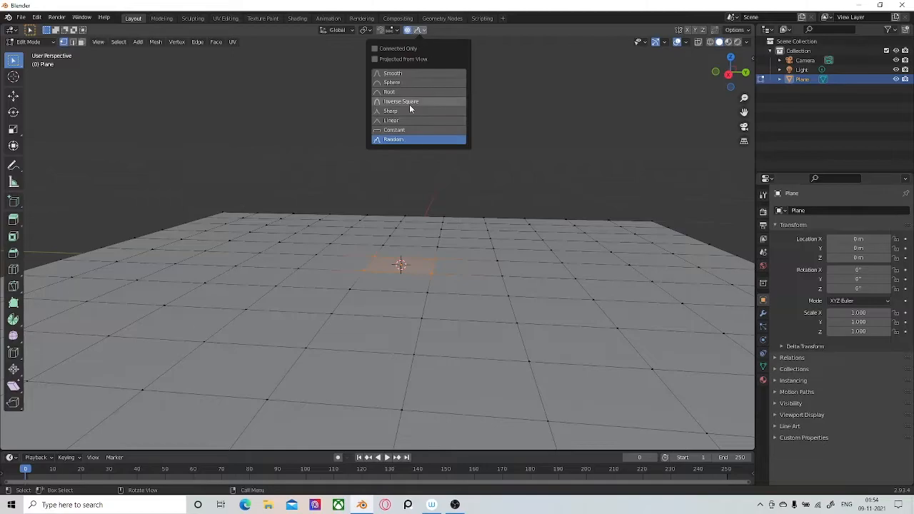
left_click(407, 130)
key("g")
key("z")
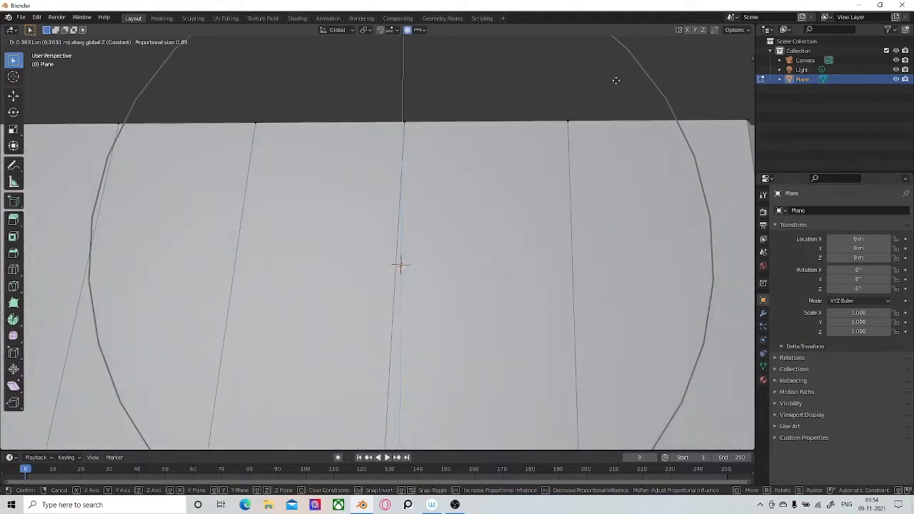
left_click(587, 169)
middle_click_drag(587, 169, 442, 221)
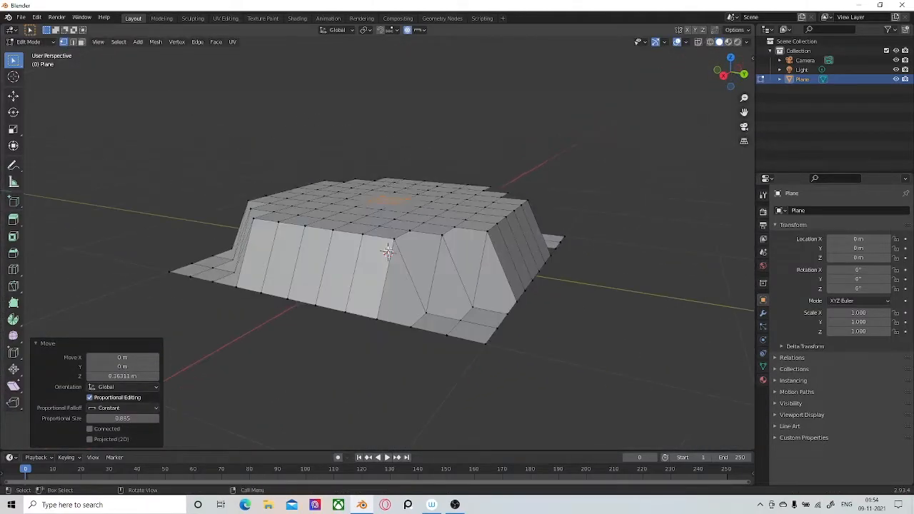
key("ctrl+z")
Raise the centre face along Z once more with Constant falloff and undo the move.
key("g")
key("z")
left_click(456, 163)
middle_click_drag(589, 233, 495, 267)
key("ctrl+z")
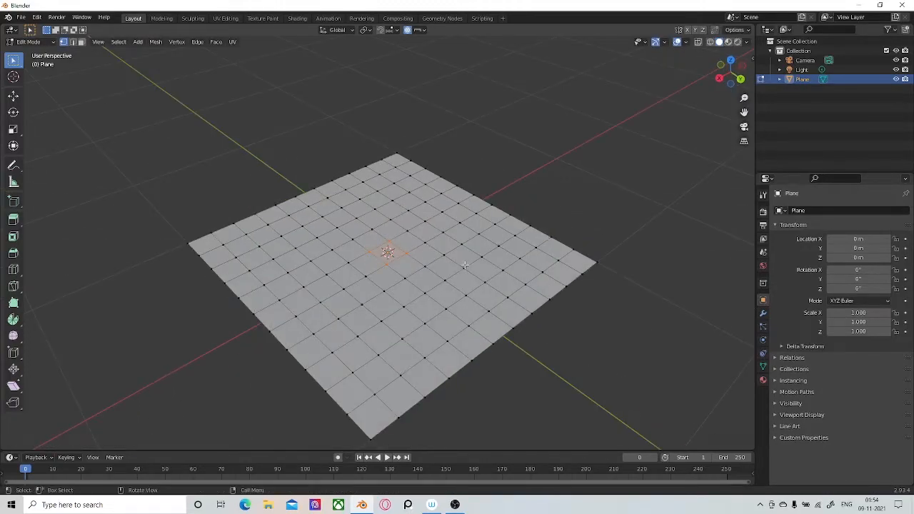
Raise the centre face about 0.26 m along Z with Constant falloff and proportional size about 0.60, and undo the move.
key("g")
key("z")
scroll(467, 235, "down", 3)
scroll(466, 234, "up", 7)
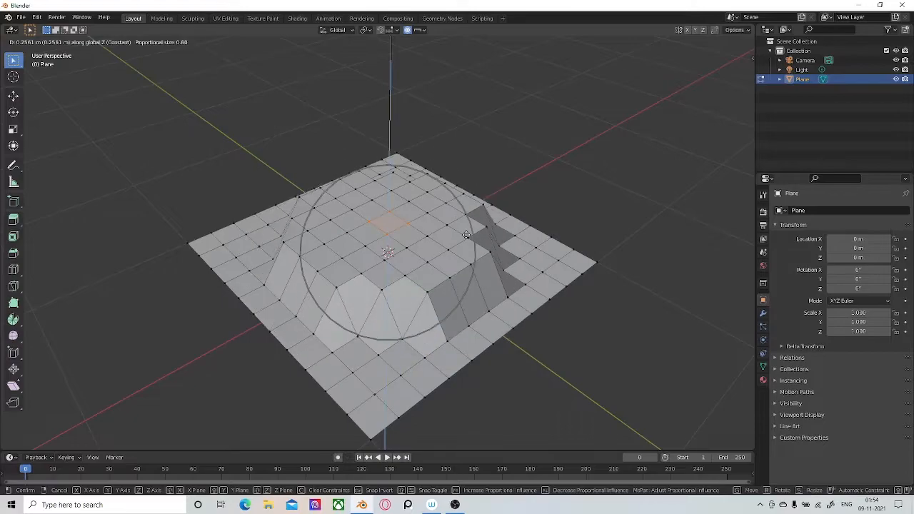
left_click(466, 235)
middle_click_drag(466, 235, 500, 174)
key("ctrl+z")
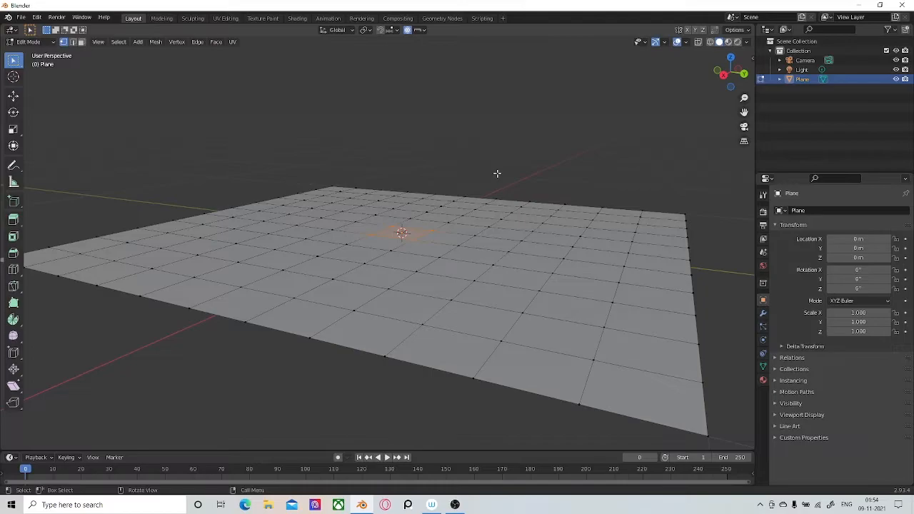
Raise the centre face about 0.40 m along Z with Constant falloff and undo the move.
key("g")
key("z")
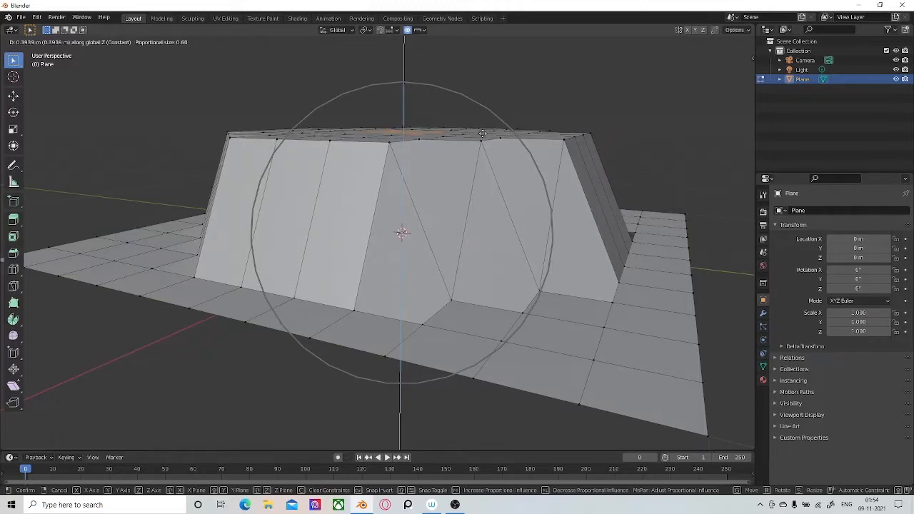
left_click(484, 134)
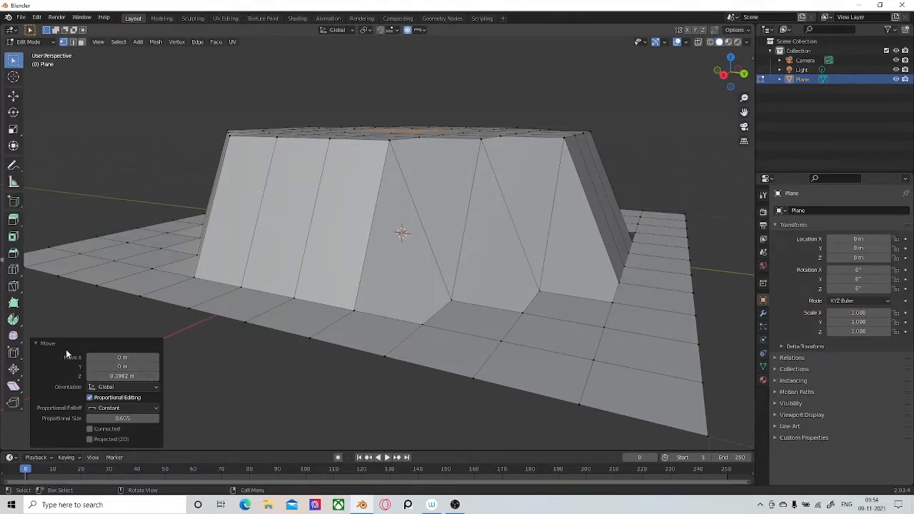
key("ctrl+z")
Raise the centre face about 0.41 m along Z with the proportional size adjusted to 0.515, and undo the move.
key("g")
key("z")
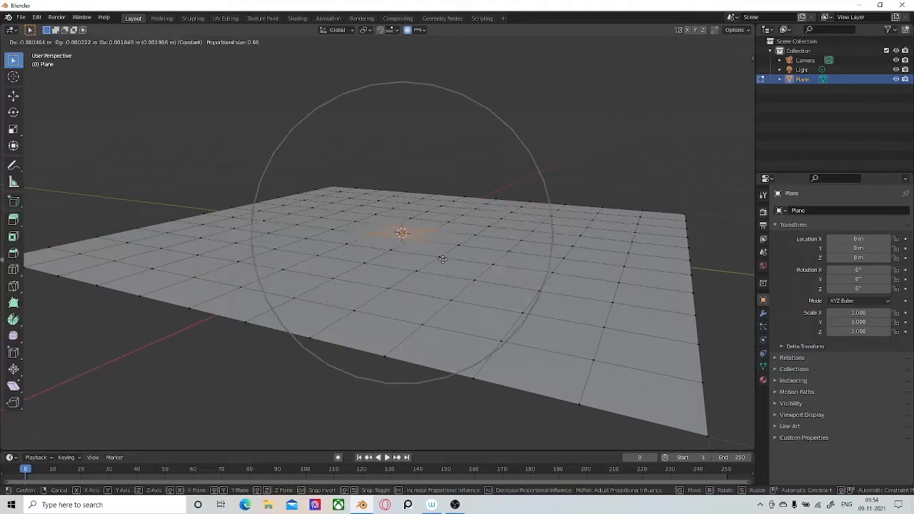
left_click(452, 163)
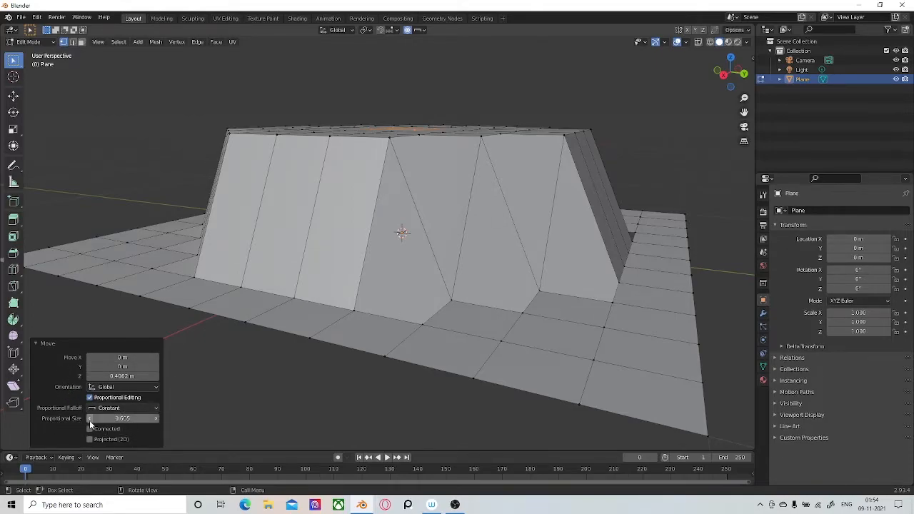
mouse_move(129, 419)
left_mouse_down()
mouse_move(168, 419)
mouse_move(103, 414)
mouse_move(135, 414)
mouse_move(119, 416)
left_mouse_up()
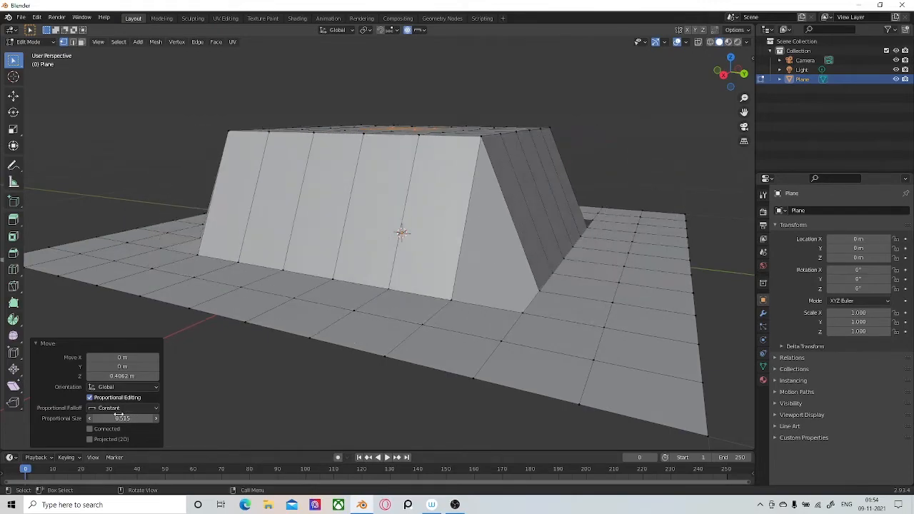
key("ctrl+z")
Change the proportional editing falloff from Constant to Smooth.
middle_click_drag(434, 252, 461, 318, "shift")
scroll(449, 279, "down", 3)
middle_click_drag(449, 279, 447, 327)
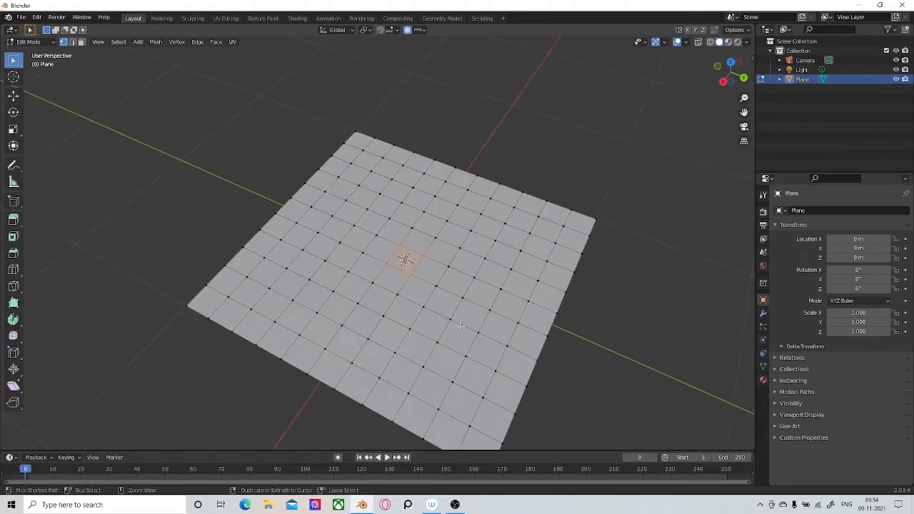
scroll(428, 300, "up", 4)
left_click(422, 32)
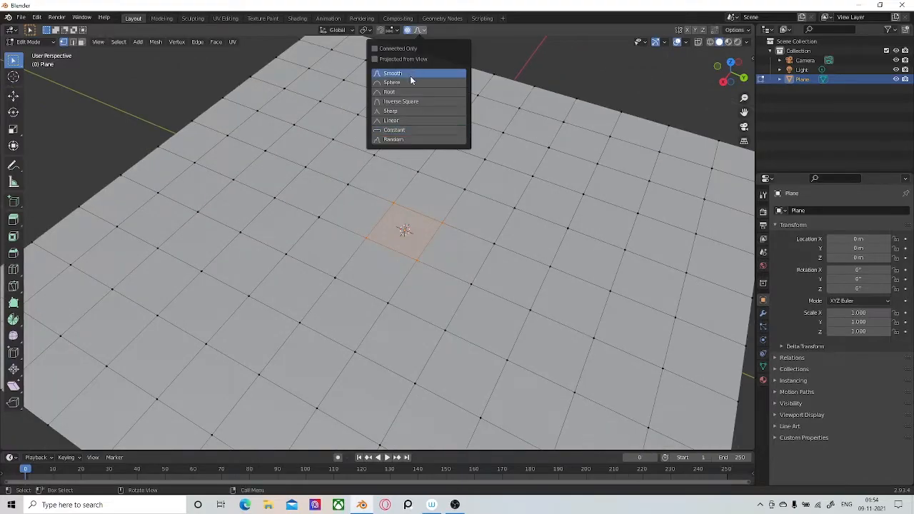
left_click(421, 75)
Raise the centre face about 0.48 m along Z with Smooth falloff and undo the move.
scroll(525, 318, "down", 3)
middle_click_drag(525, 318, 525, 322)
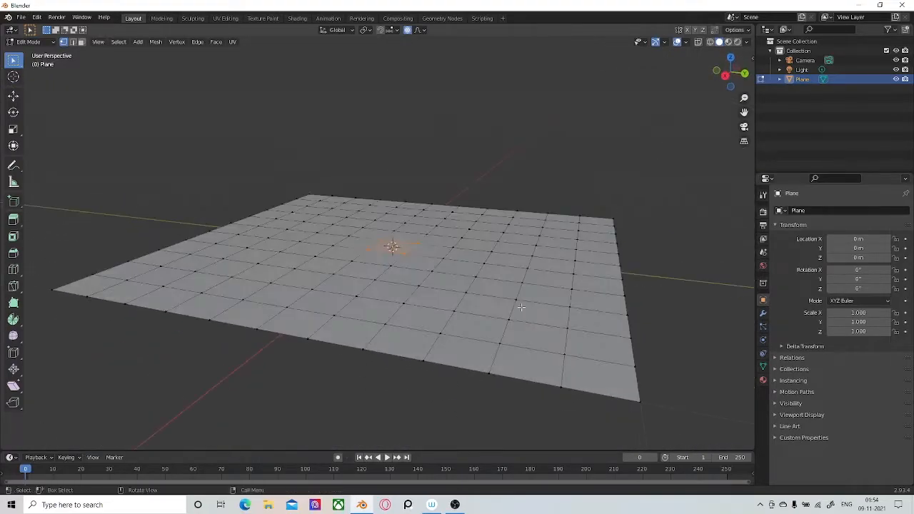
key("g")
key("z")
left_click(519, 160)
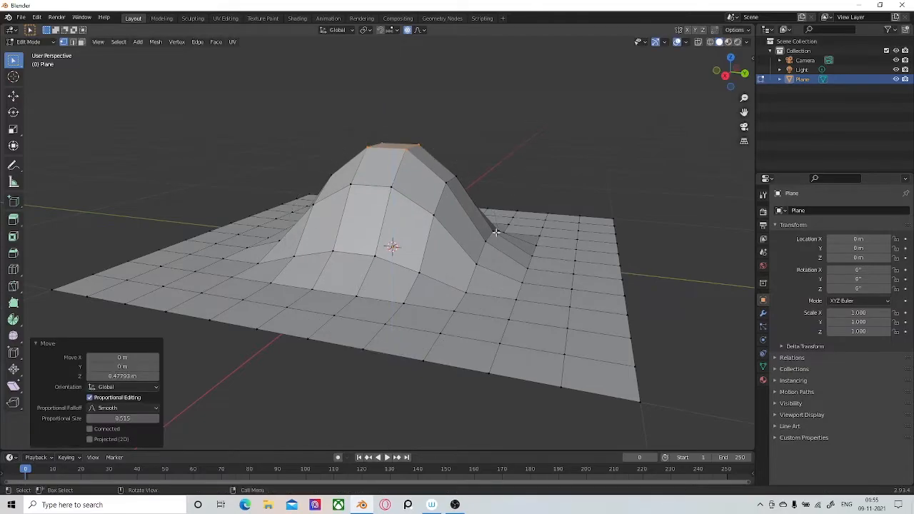
key("g")
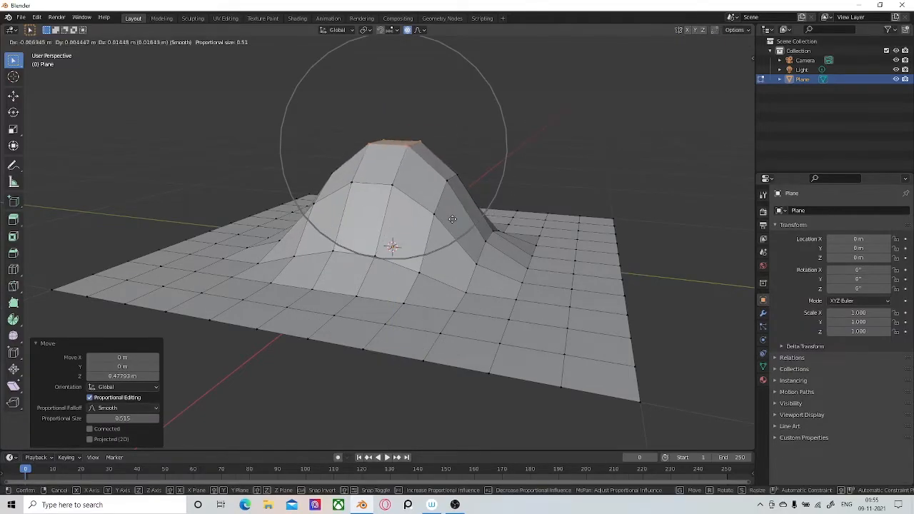
right_click(457, 225)
key("ctrl+z")
Raise the centre face about 0.61 m along Z with Smooth falloff and a proportional size of about 0.51.
key("g")
key("z")
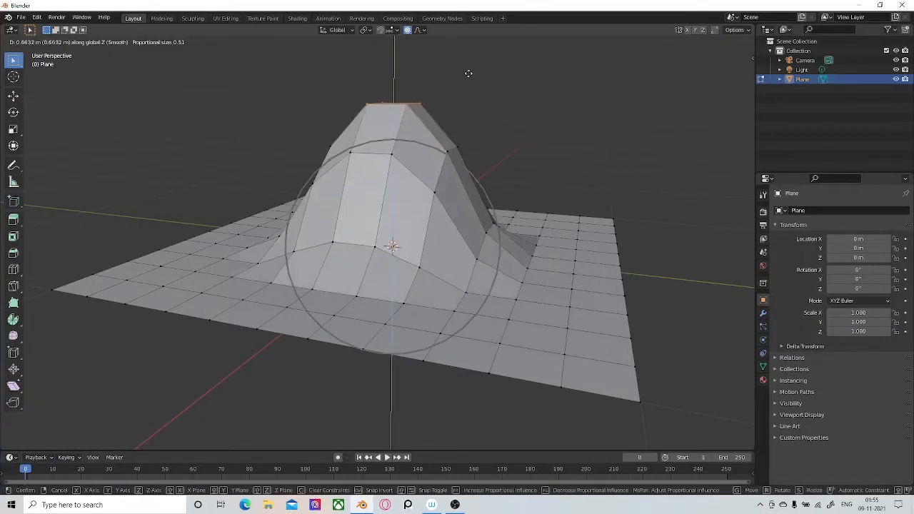
left_click(466, 86)
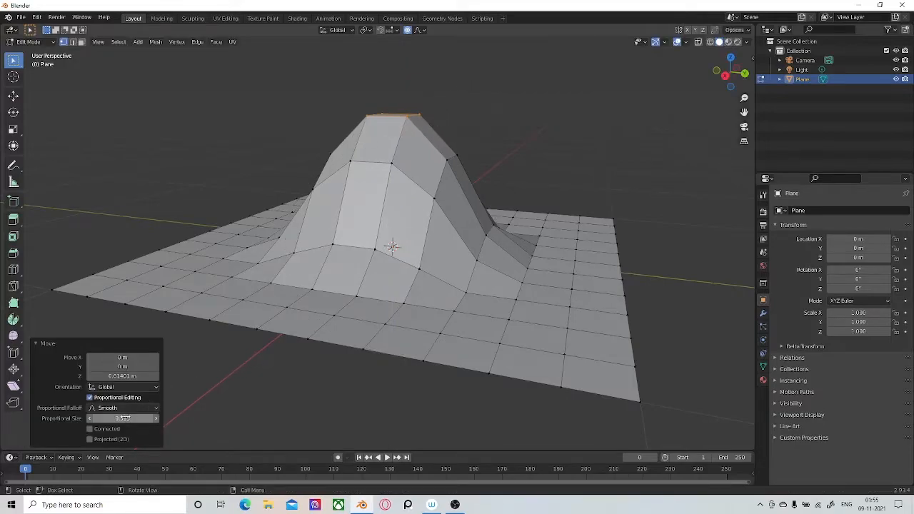
Set the proportional size of the last move to about 0.985 and undo the move.
left_click_drag(125, 419, 163, 424)
scroll(479, 349, "down", 3)
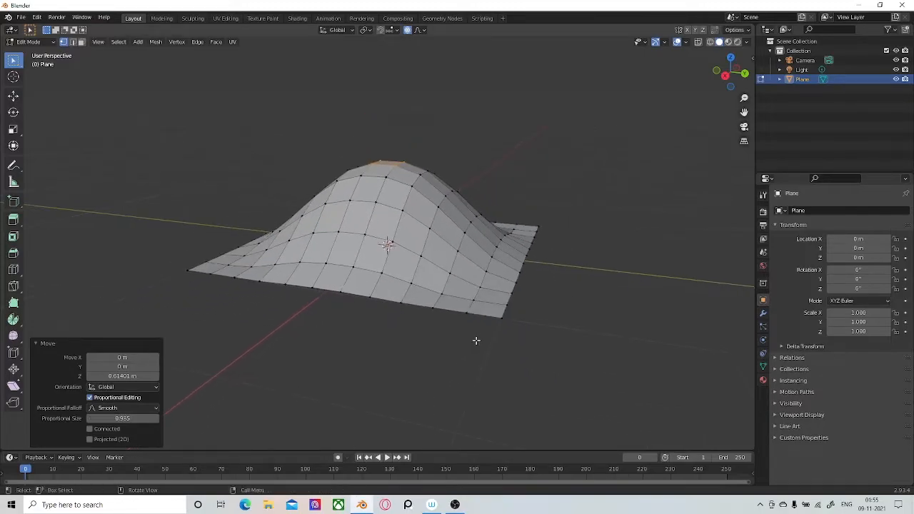
middle_click_drag(479, 350, 462, 368)
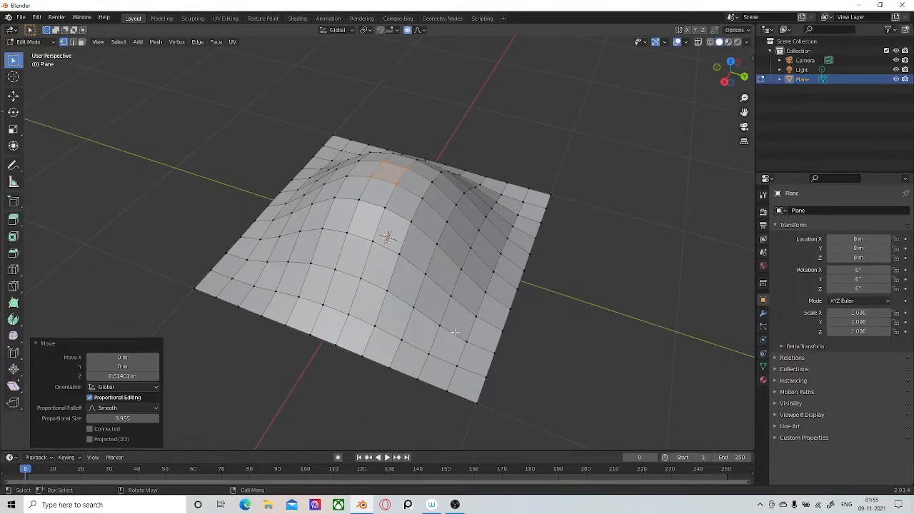
key("ctrl+z")
Turn on Projected from View for proportional editing, keeping the Smooth falloff.
middle_click_drag(452, 325, 475, 325)
left_click(424, 30)
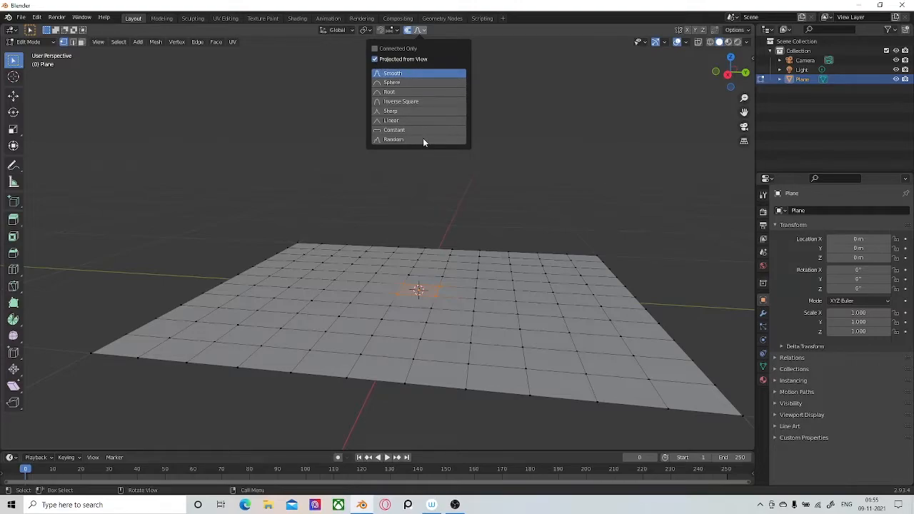
middle_click_drag(490, 313, 493, 329)
Switch to Object Mode in top view and sketch a camera with the Annotate tool outside the plane's lower-right corner.
key("grave")
left_click(484, 221)
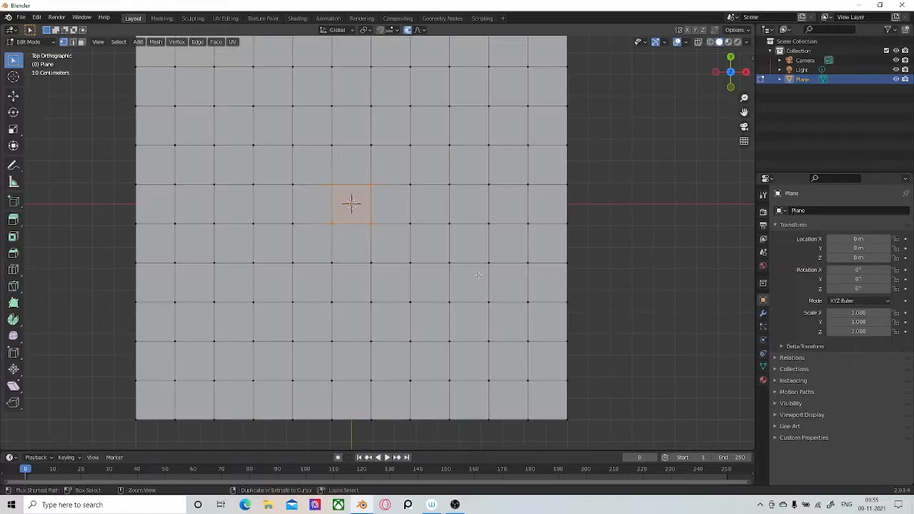
middle_click_drag(481, 284, 485, 347, "ctrl")
key("Tab")
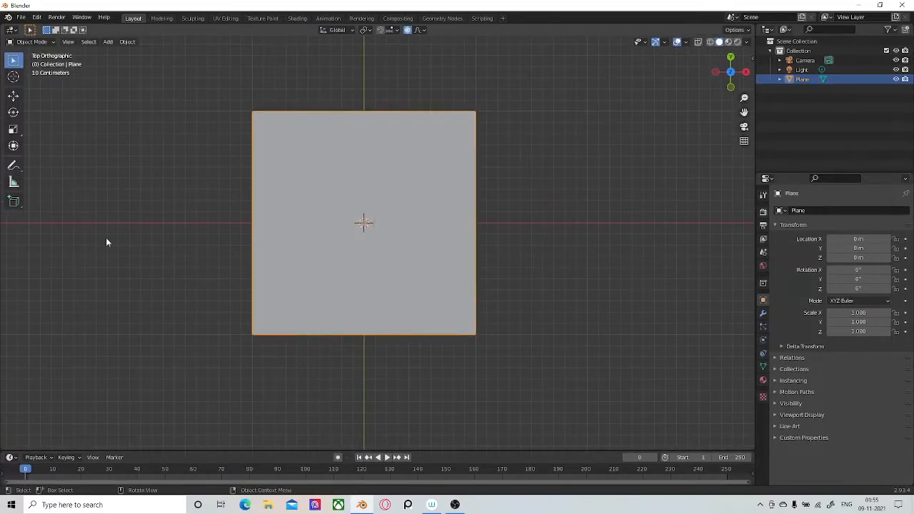
left_click(12, 169)
mouse_move(535, 323)
middle_mouse_down("shift")
mouse_move(562, 322)
mouse_move(554, 331)
mouse_move(539, 289)
mouse_move(534, 265)
mouse_move(544, 264)
mouse_move(546, 310)
mouse_move(546, 255)
middle_mouse_up("shift")
key("grave")
left_click(548, 196)
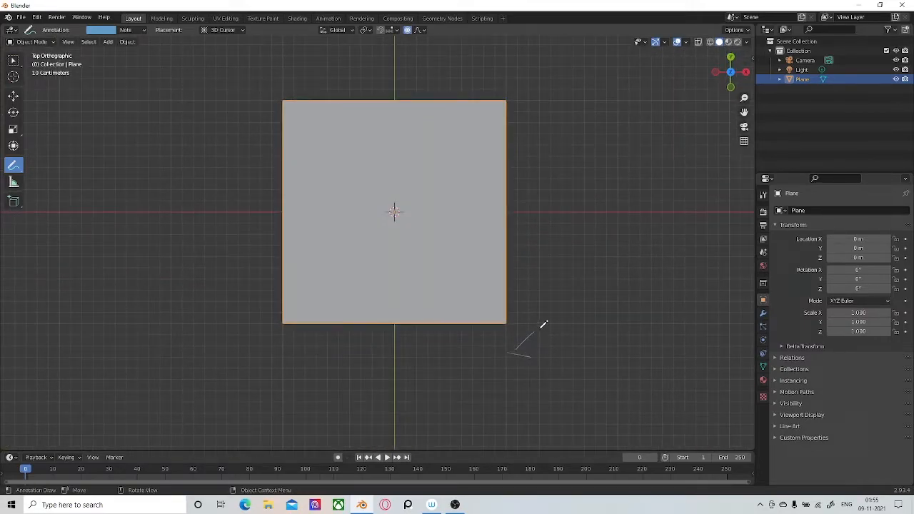
left_click_drag(519, 364, 556, 422)
mouse_move(555, 343)
left_mouse_down()
mouse_move(591, 390)
mouse_move(557, 418)
left_mouse_up()
Annotate diagonal strokes across the plane towards the sketched camera and a vertical stroke beside the plane's right edge in top view.
mouse_move(583, 370)
middle_mouse_down()
mouse_move(527, 262)
mouse_move(569, 363)
middle_mouse_up()
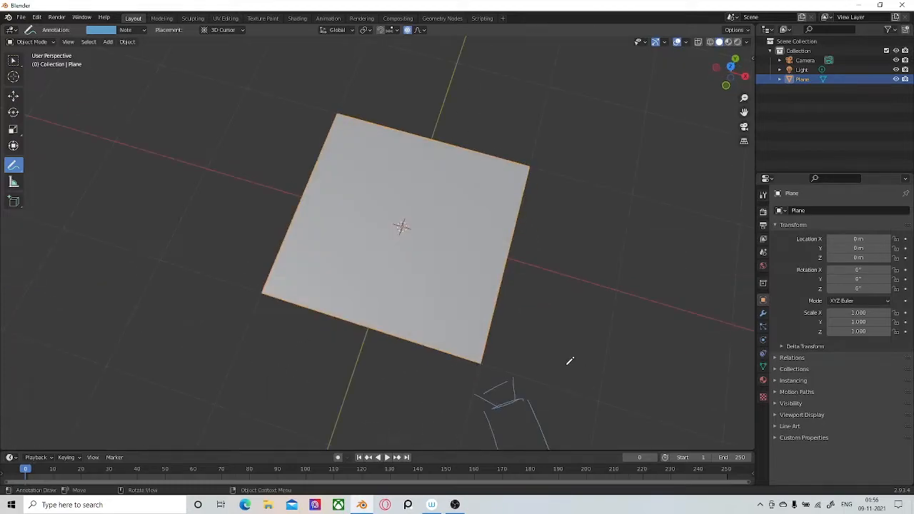
key("grave")
left_click(555, 255)
left_click_drag(287, 207, 496, 348)
left_click_drag(534, 304, 536, 139)
middle_click_drag(588, 348, 585, 319)
key("grave")
left_click(591, 248)
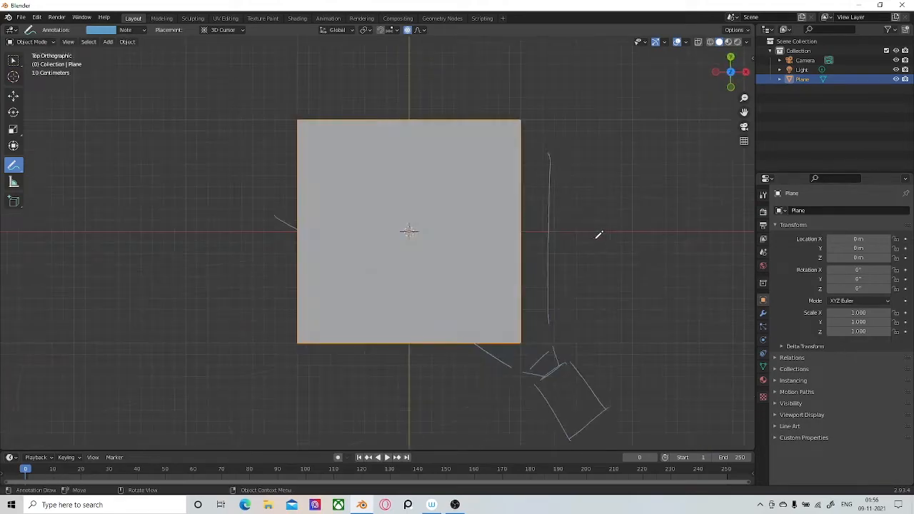
middle_click_drag(459, 266, 478, 277, "shift")
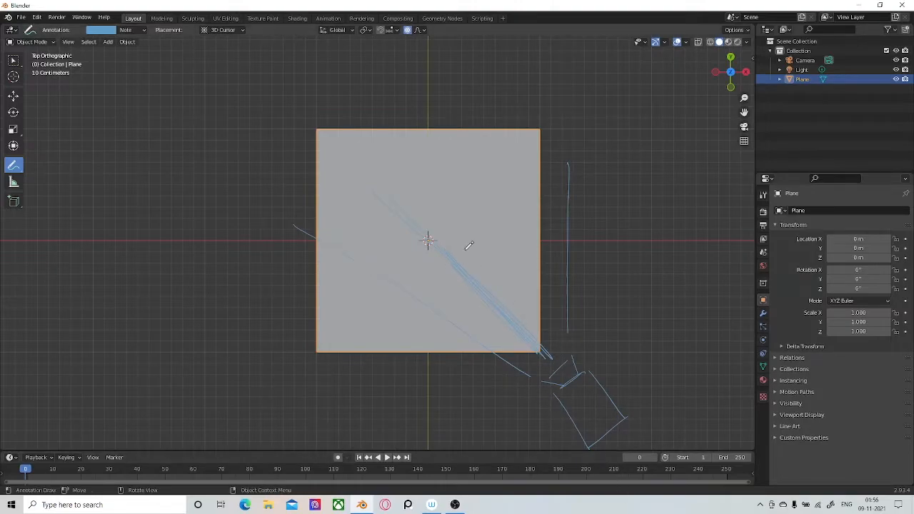
Undo the annotation strokes across and beside the plane, leaving only the camera sketch.
key("ctrl+z")
key("ctrl+z")
key("ctrl+z")
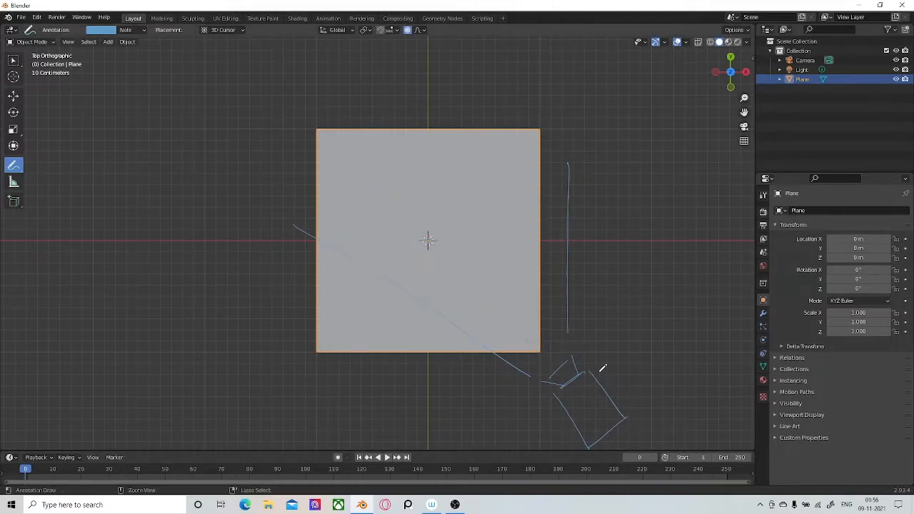
key("ctrl+z")
Raise the centre face about 0.54 m along Z in Edit Mode with Projected from View on, inspect the shape and undo the move.
mouse_move(589, 364)
middle_mouse_down()
mouse_move(595, 312)
mouse_move(591, 372)
mouse_move(561, 319)
mouse_move(594, 363)
mouse_move(606, 322)
mouse_move(563, 352)
mouse_move(585, 323)
middle_mouse_up()
key("Tab")
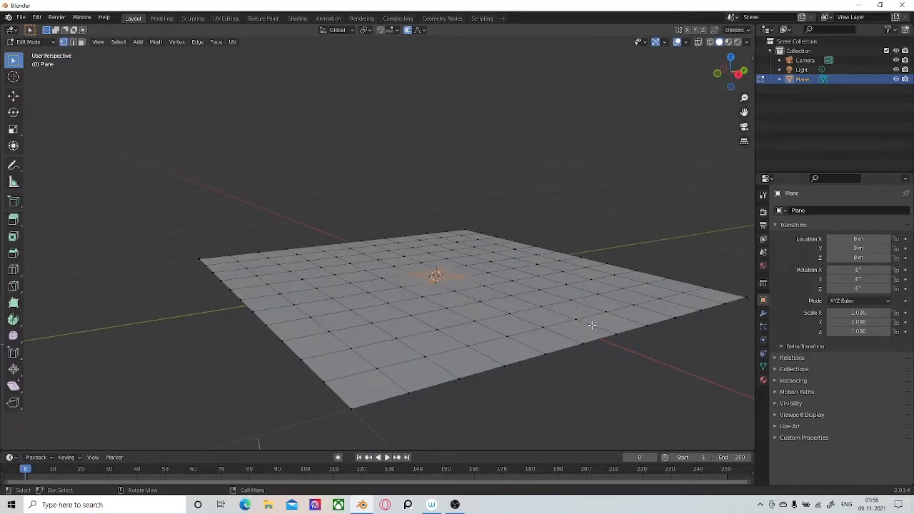
key("g")
key("z")
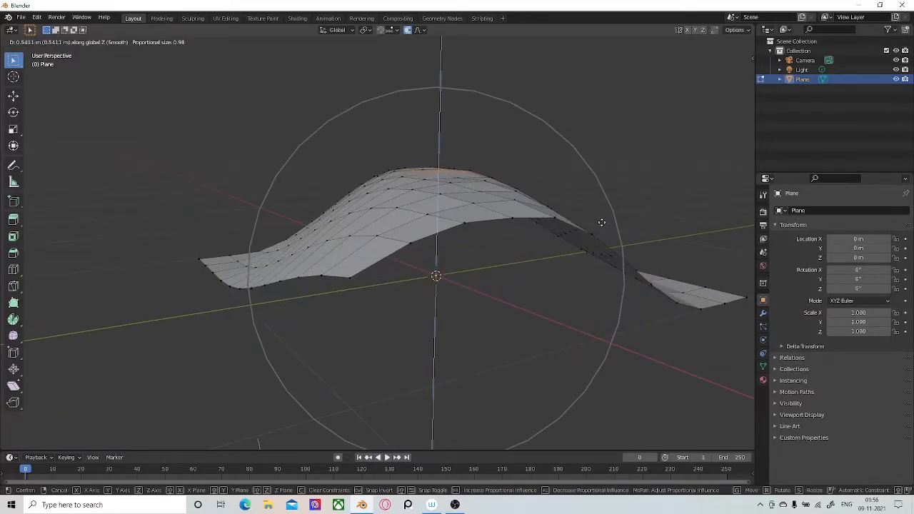
left_click(602, 223)
key("KP_7")
middle_click_drag(596, 348, 515, 262)
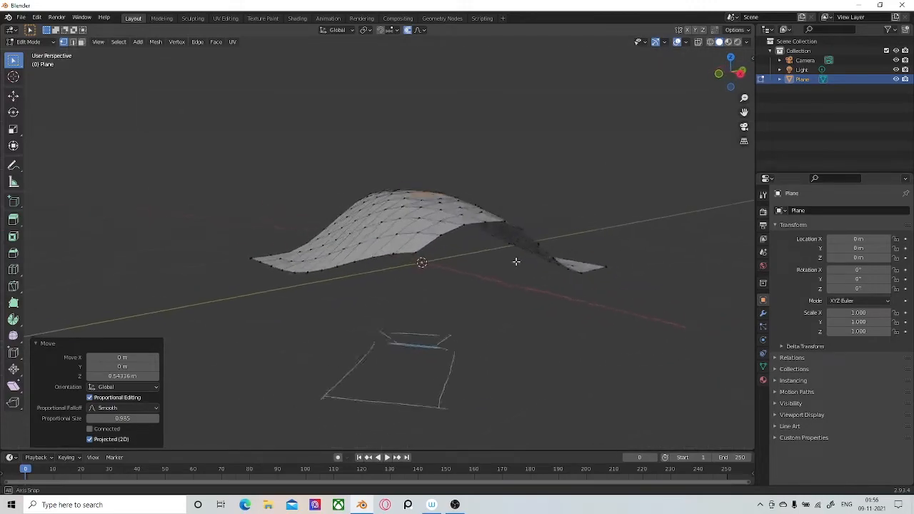
key("ctrl+z")
Raise the centre face about 0.42 m along Z from a low viewing angle, inspect the shape from above and undo the move.
middle_click_drag(565, 318, 539, 328)
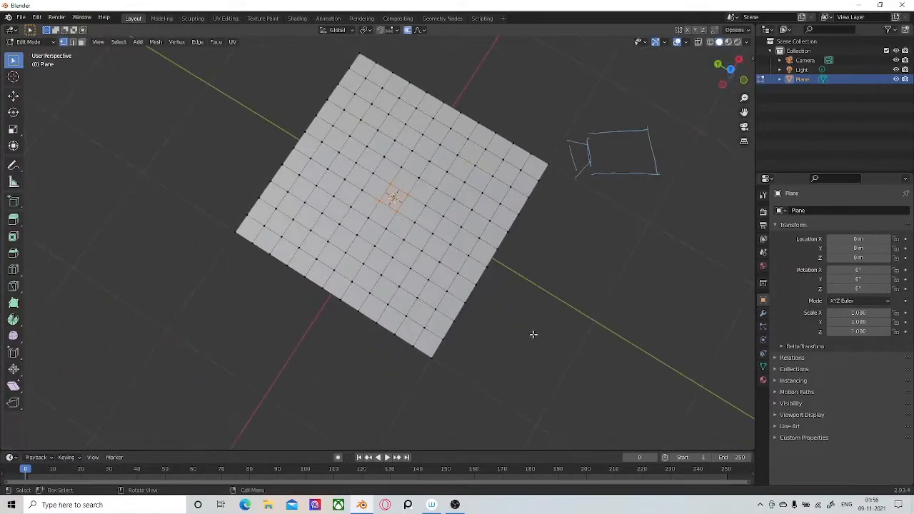
middle_click_drag(481, 385, 536, 328)
key("g")
key("z")
left_click(561, 276)
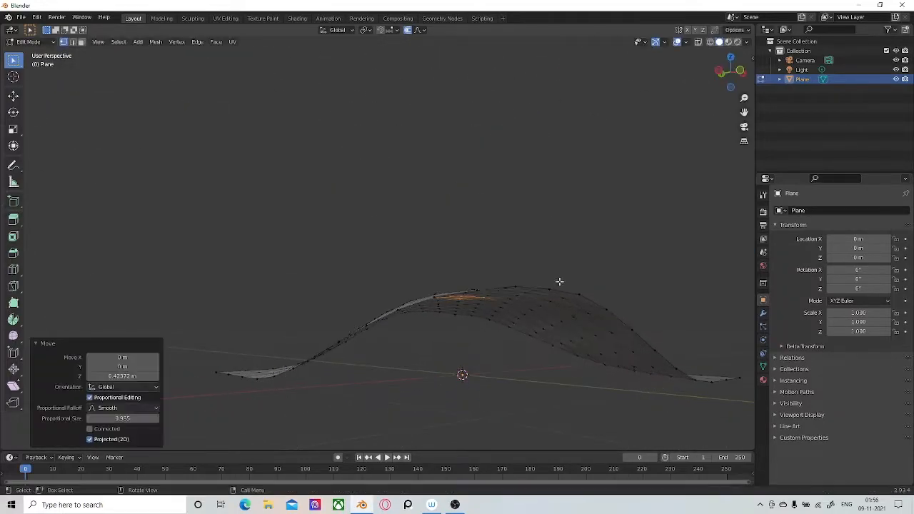
middle_click_drag(561, 285, 526, 326)
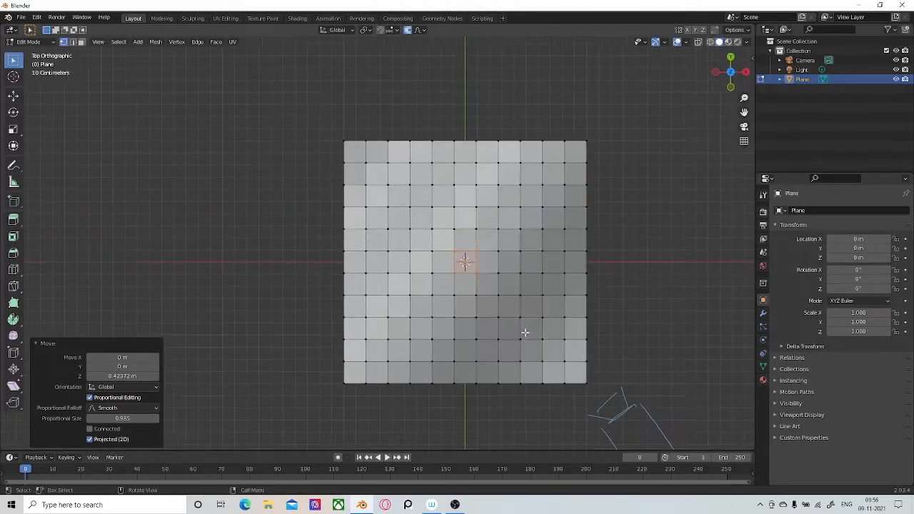
middle_click_drag(562, 211, 499, 329)
key("ctrl+z")
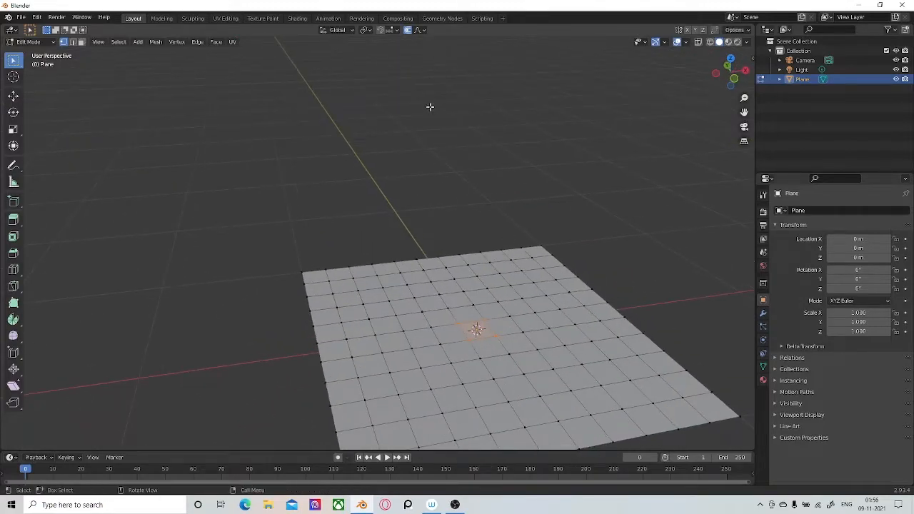
Review the proportional editing options and switch the plane back to Object Mode with the camera sketch in view.
left_click(420, 30)
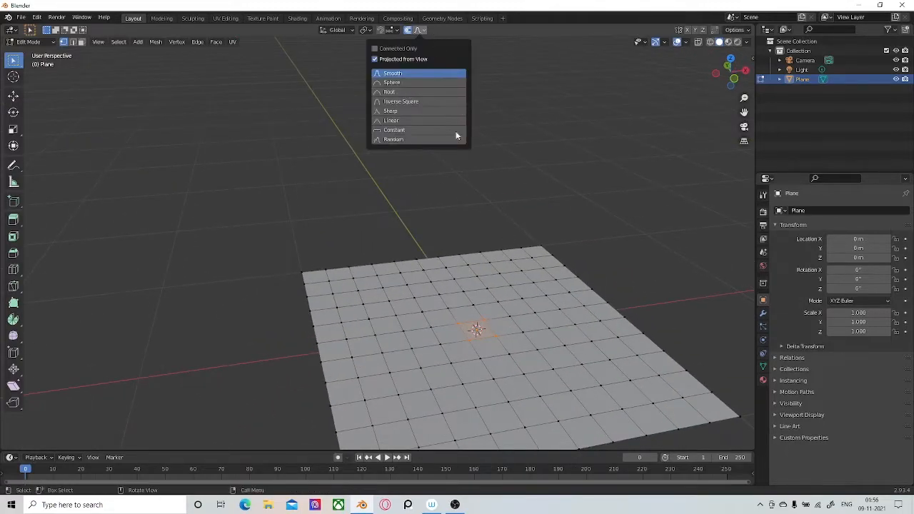
key("Tab")
scroll(493, 286, "down", 1)
middle_click_drag(494, 281, 507, 310)
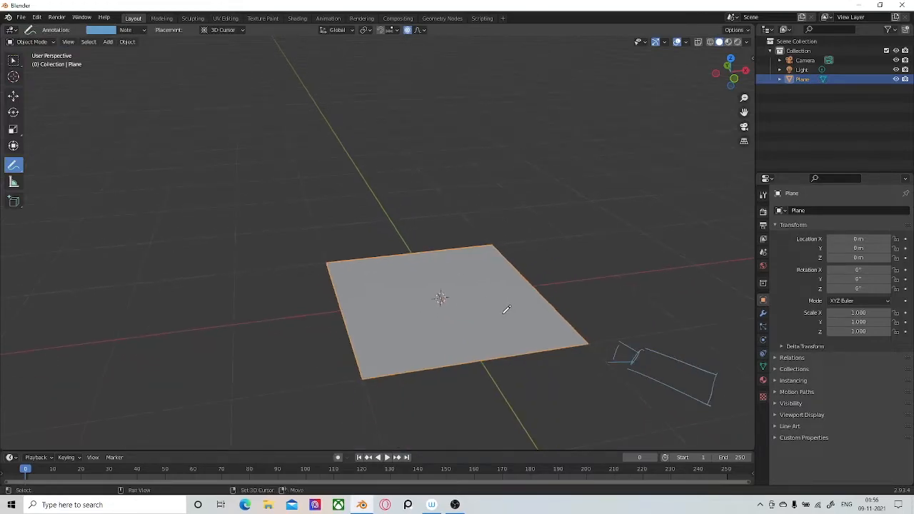